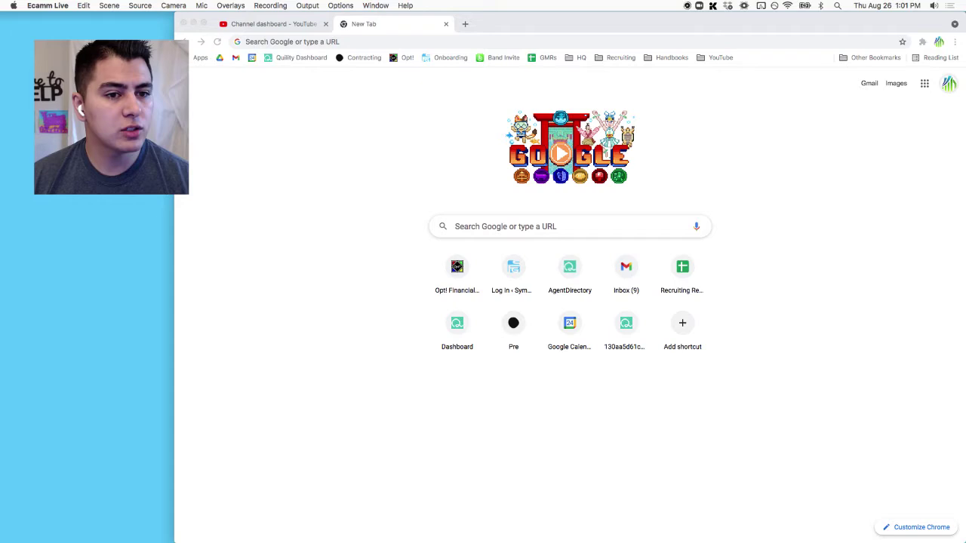
left_click(948, 85)
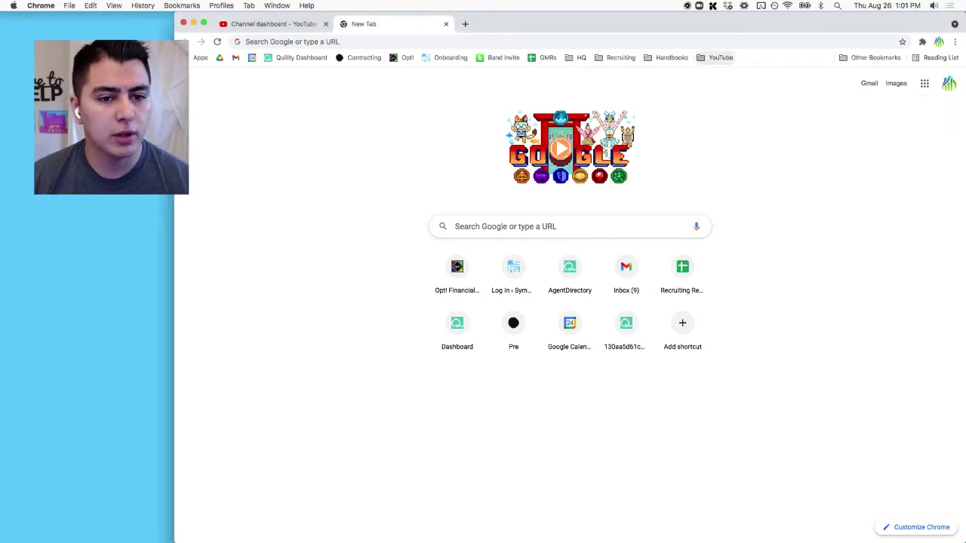
left_click(717, 57)
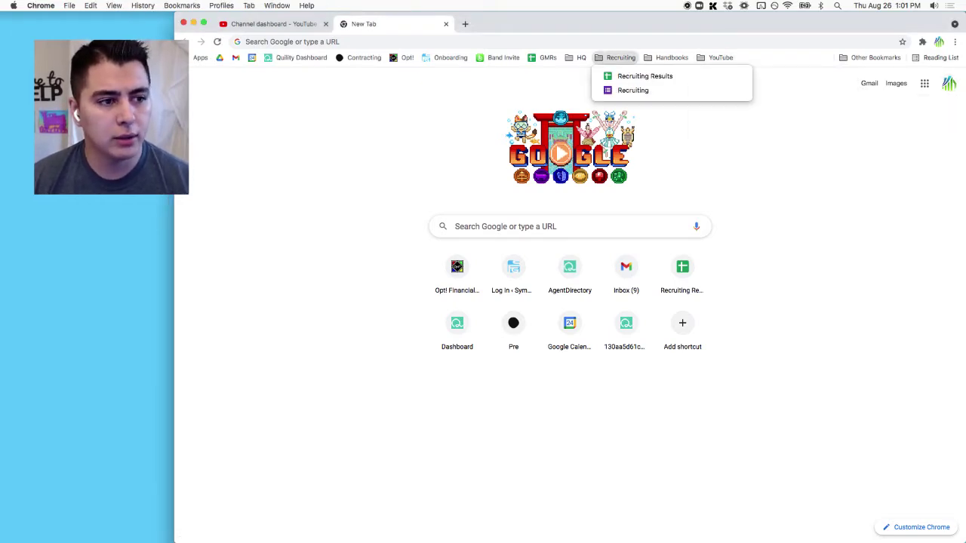
key("Escape")
key("ctrl+shift+Tab")
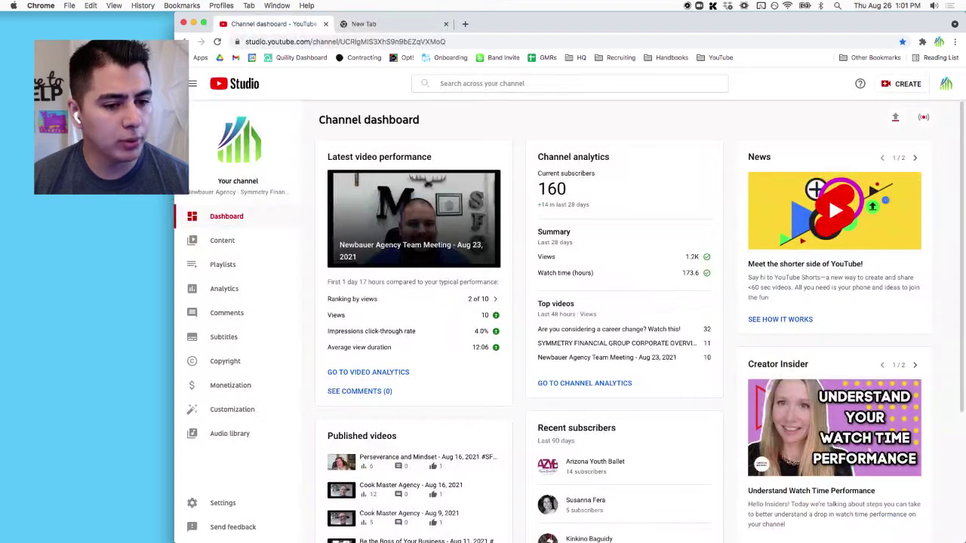
key("ctrl+Tab")
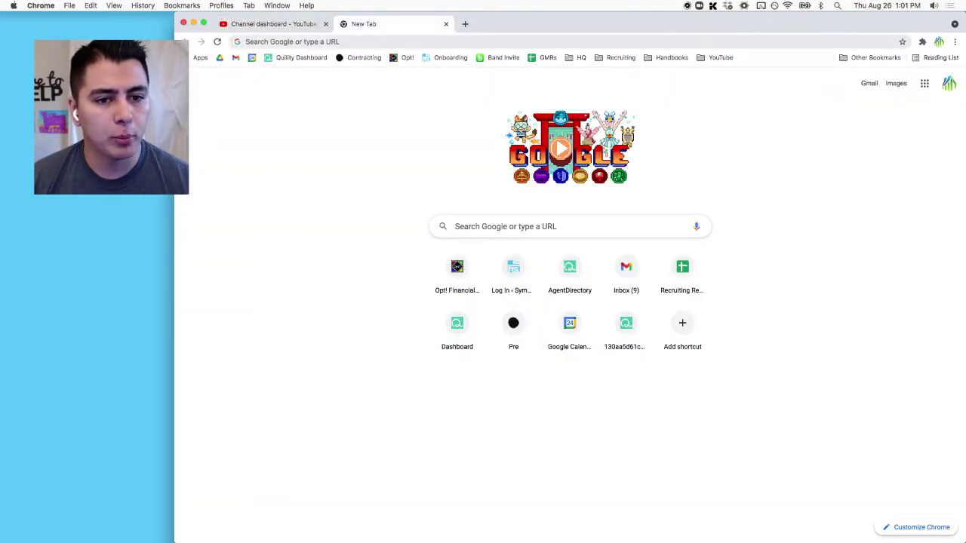
Open the bookmarked Monday 12pm ET - Sales Training Call page and briefly play the Monday Sales Training - 08/23/2021 video, leaving it paused
left_click(720, 57)
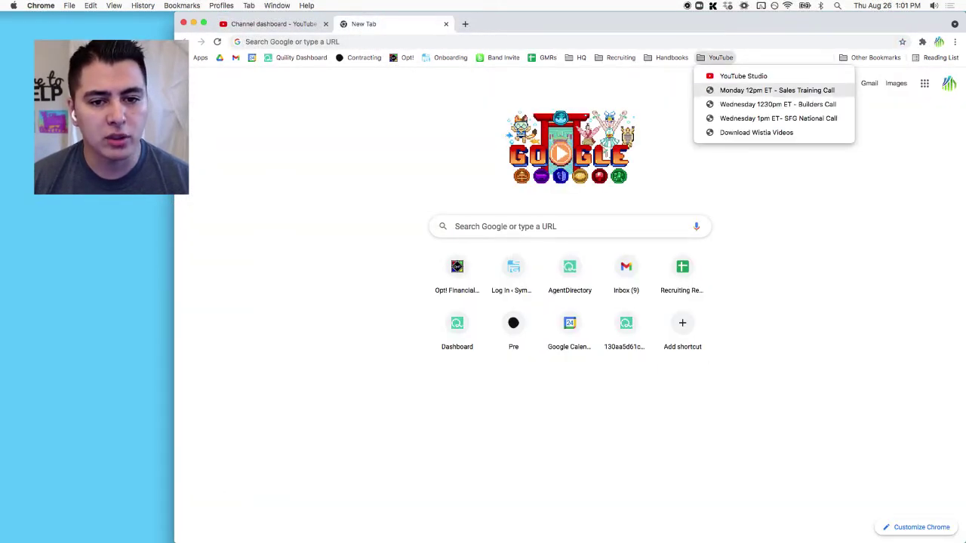
left_click(776, 90)
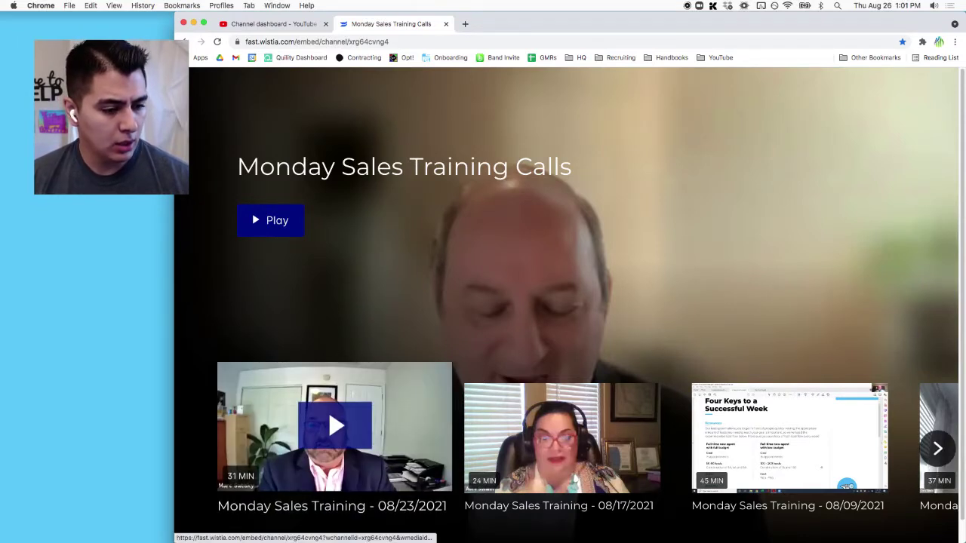
left_click(334, 426)
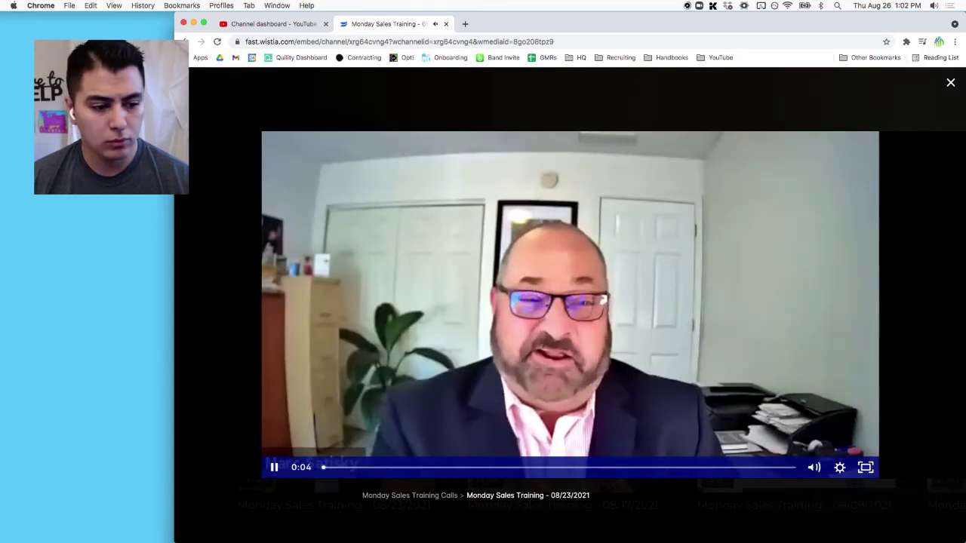
key("space")
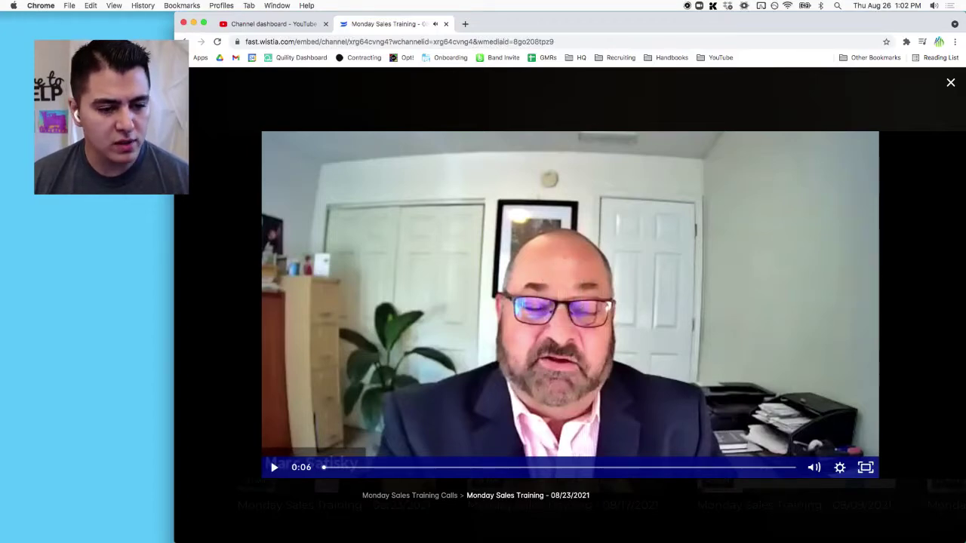
Copy the paused video's link and thumbnail code and paste it into the address field of a new browser tab
right_click(626, 208)
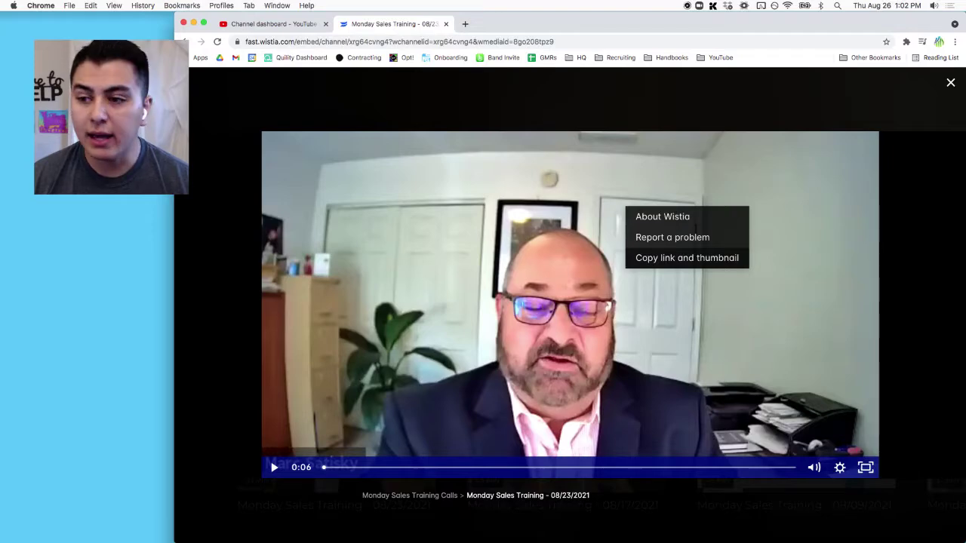
left_click(683, 257)
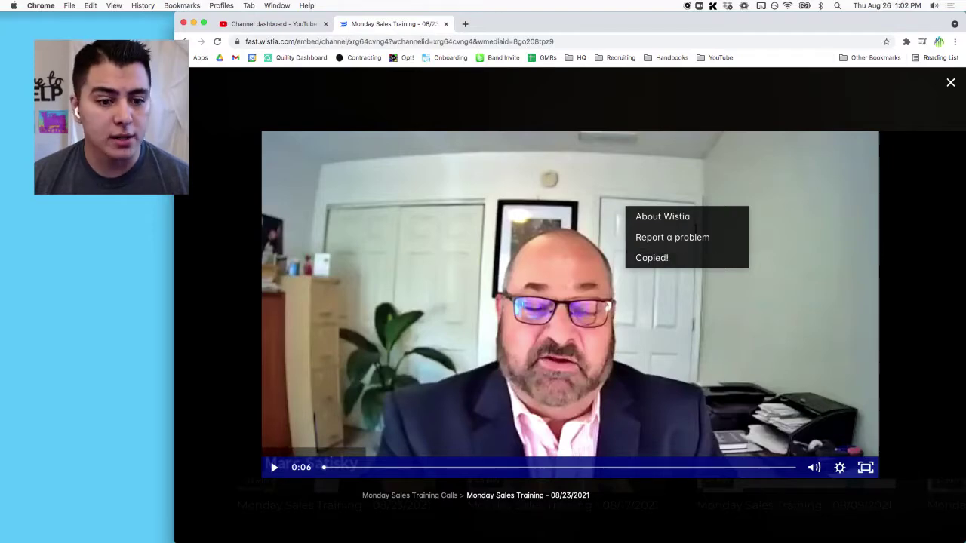
key("super+t")
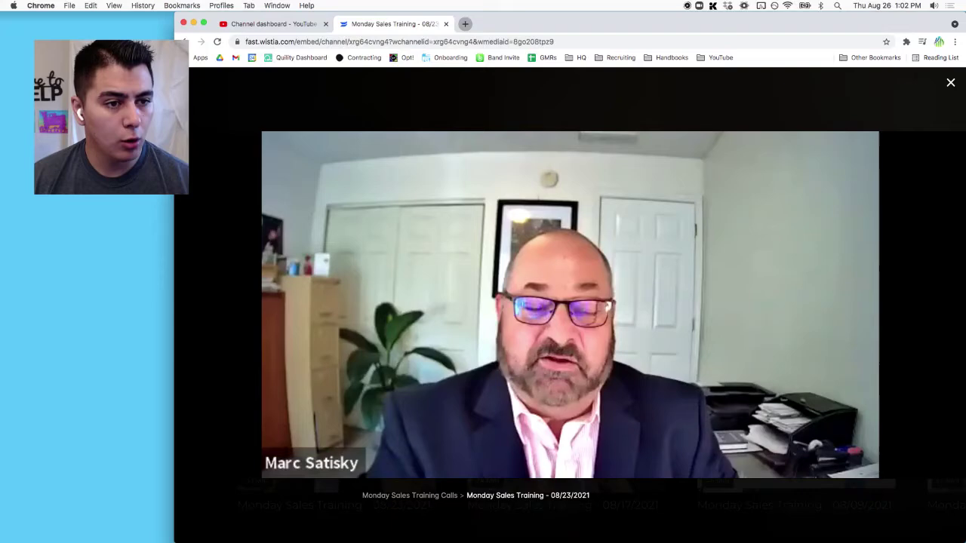
right_click(368, 41)
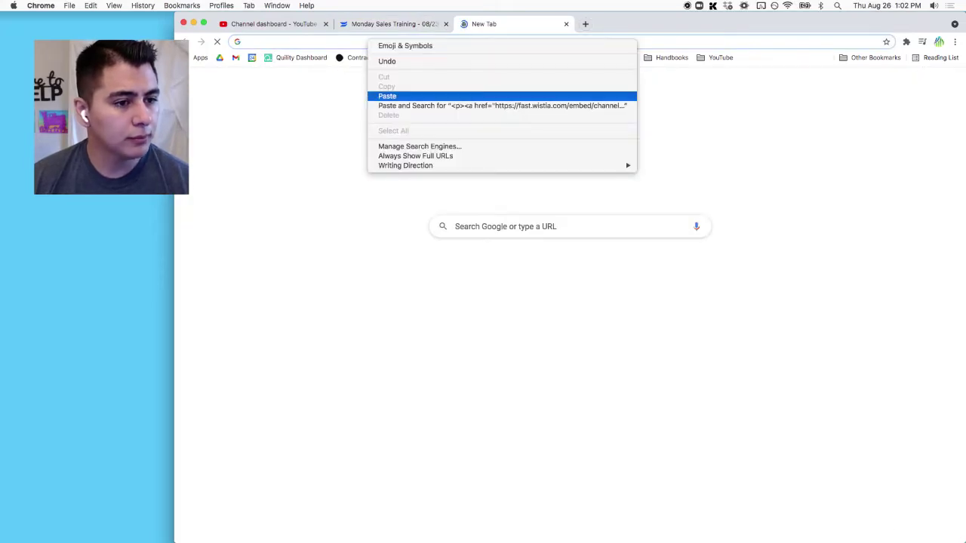
left_click(387, 96)
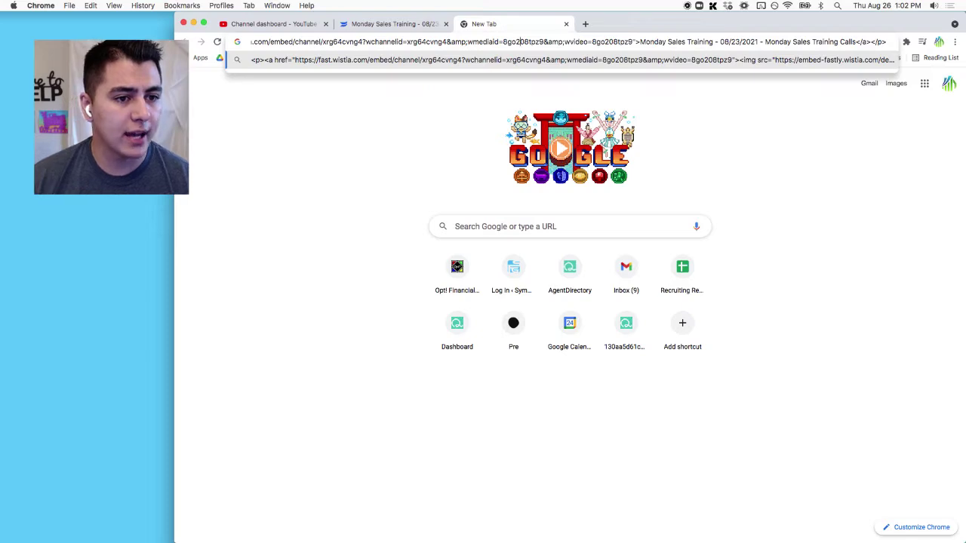
Copy the wvideo ID 8go208tpz9 from the pasted embed code and clear the address field
key("super+Left")
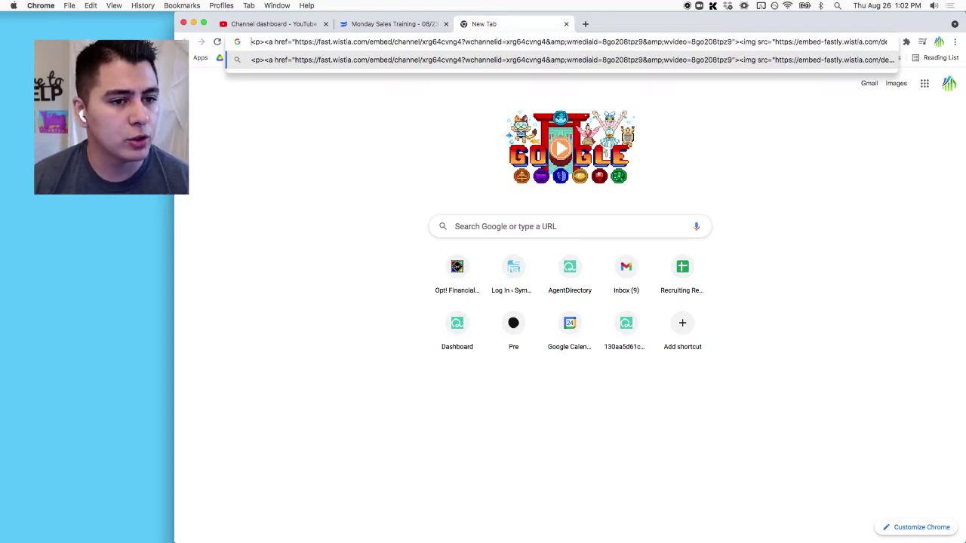
left_click_drag(260, 41, 652, 42)
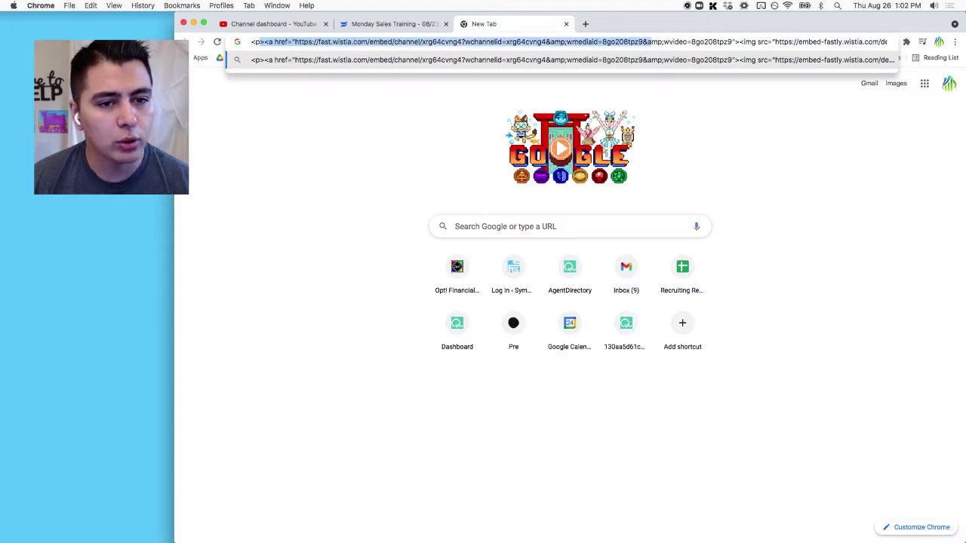
double_click(675, 42)
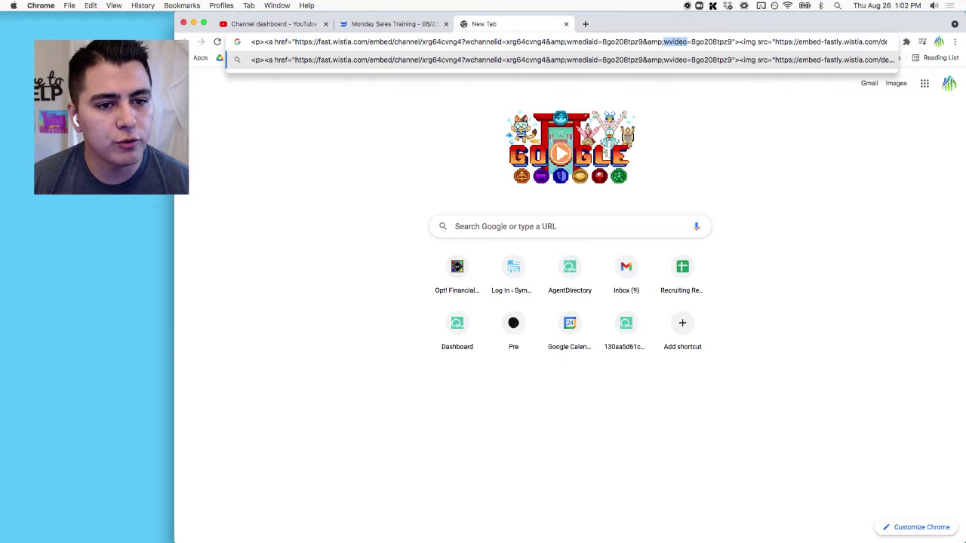
double_click(710, 42)
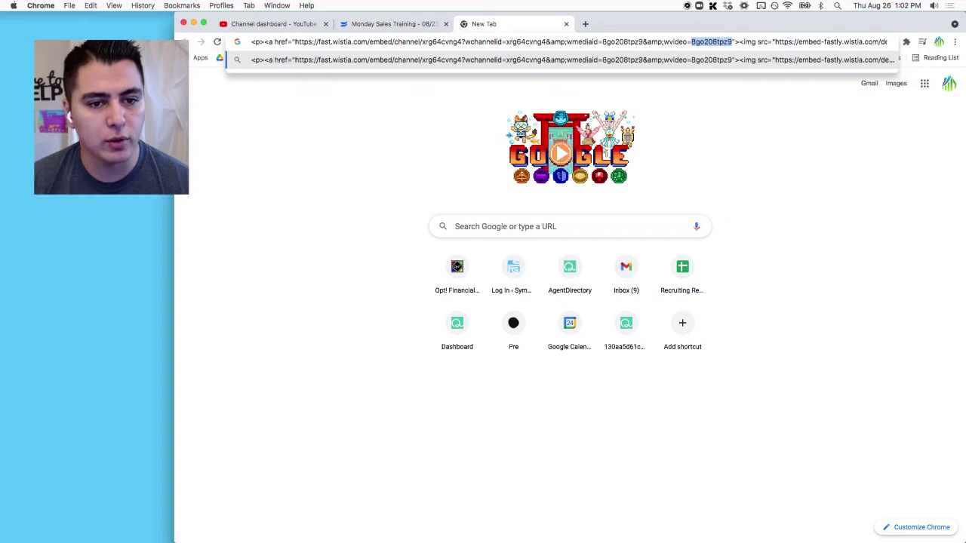
right_click(709, 42)
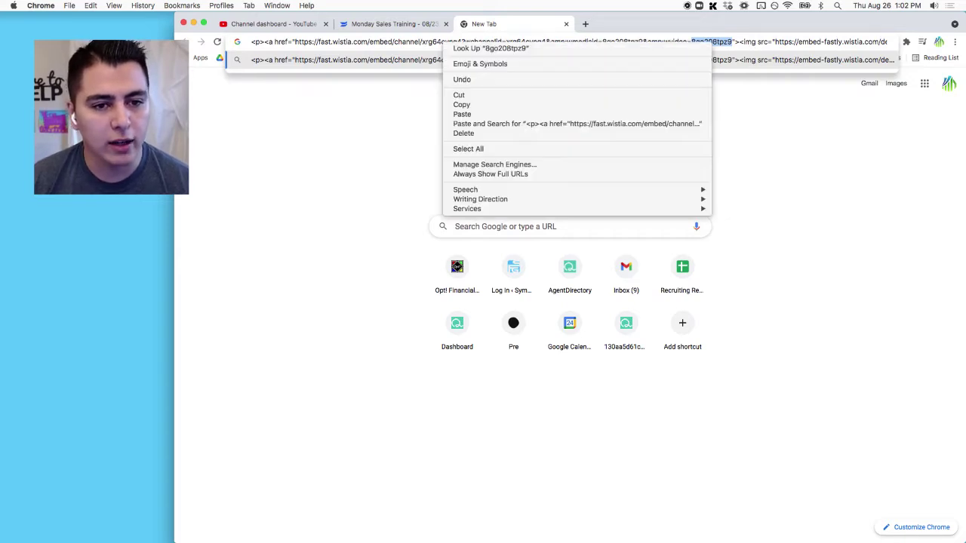
left_click(462, 104)
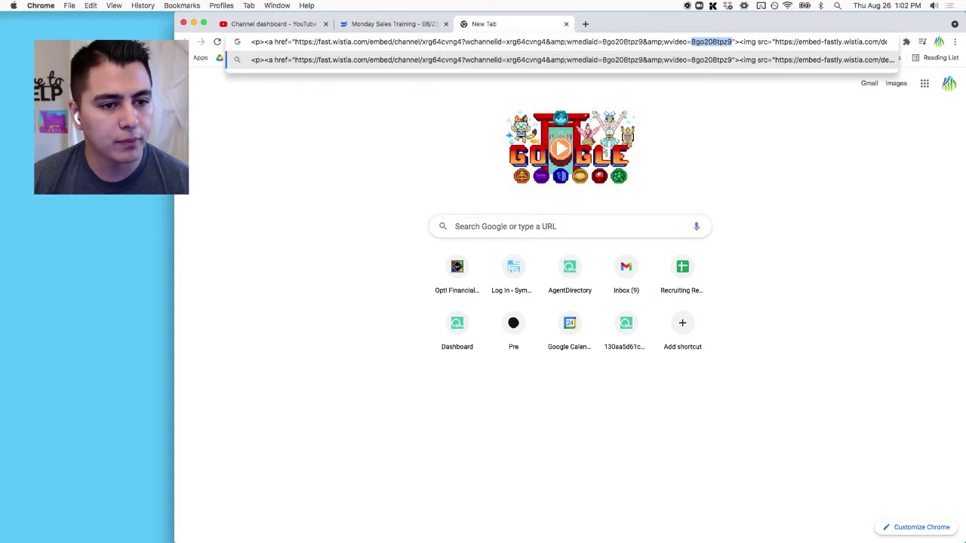
key("Escape")
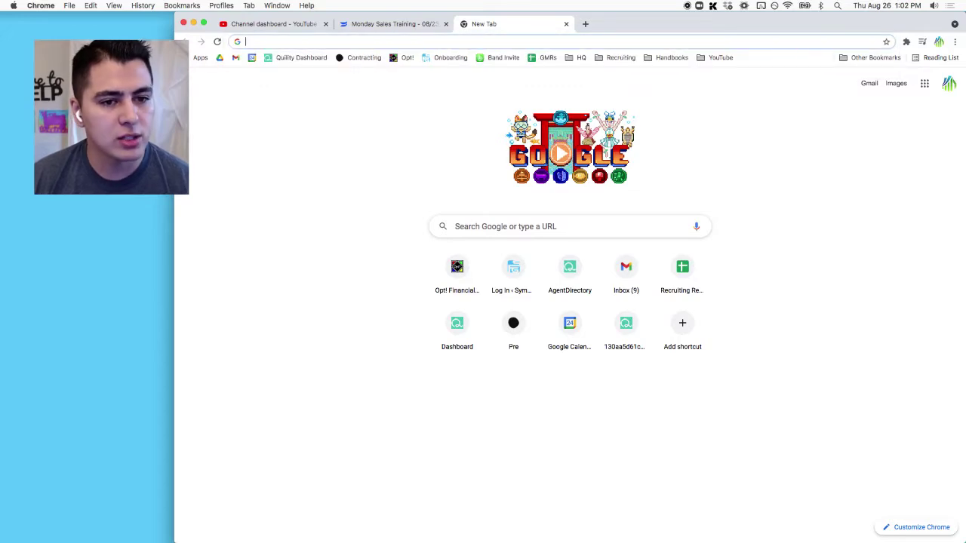
Open the Download Wistia Videos bookmark and load its source page with the video ID in the address replaced by 8go208tpz9
left_click(717, 58)
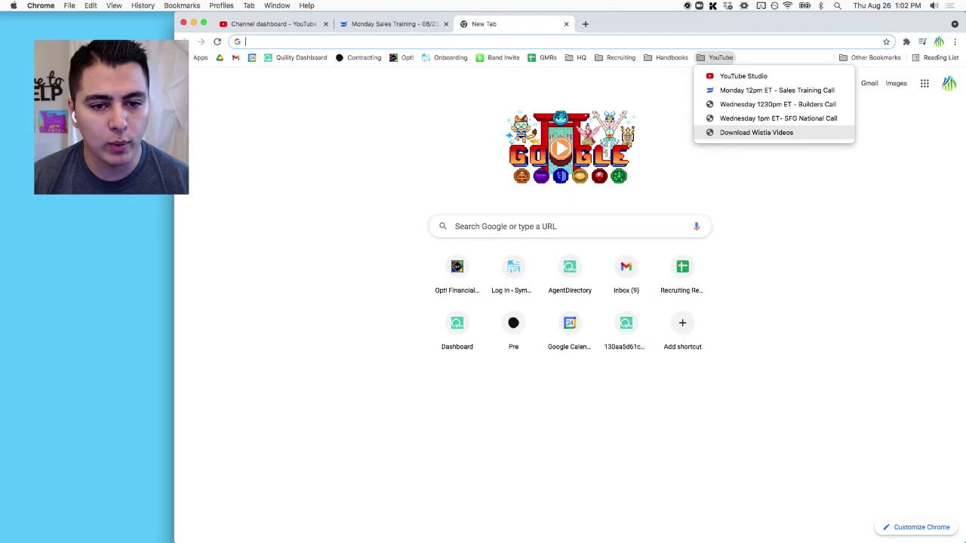
left_click(756, 132)
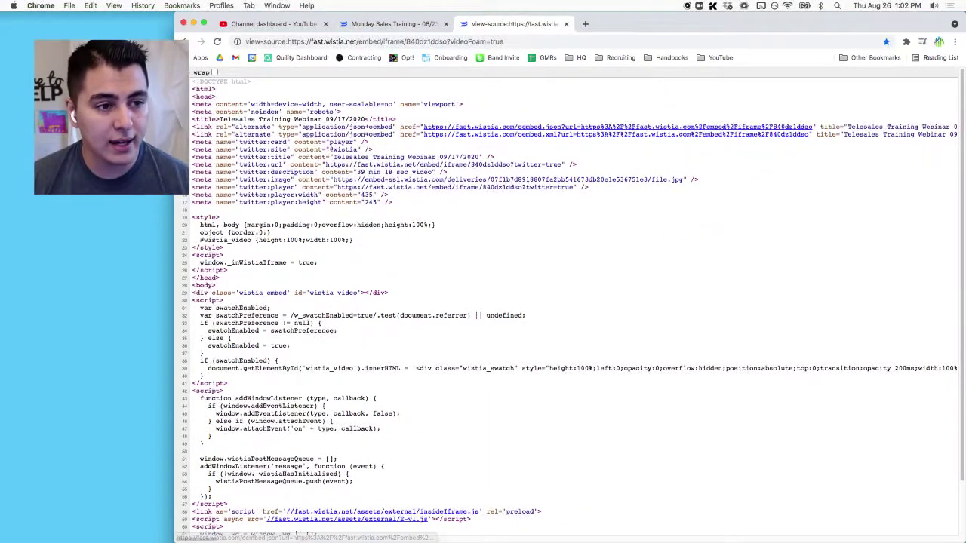
double_click(426, 41)
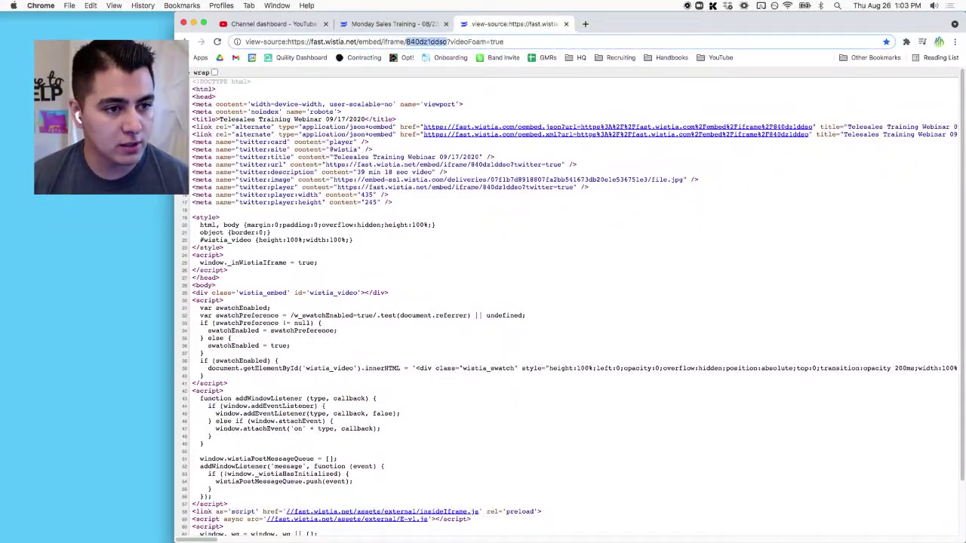
right_click(428, 43)
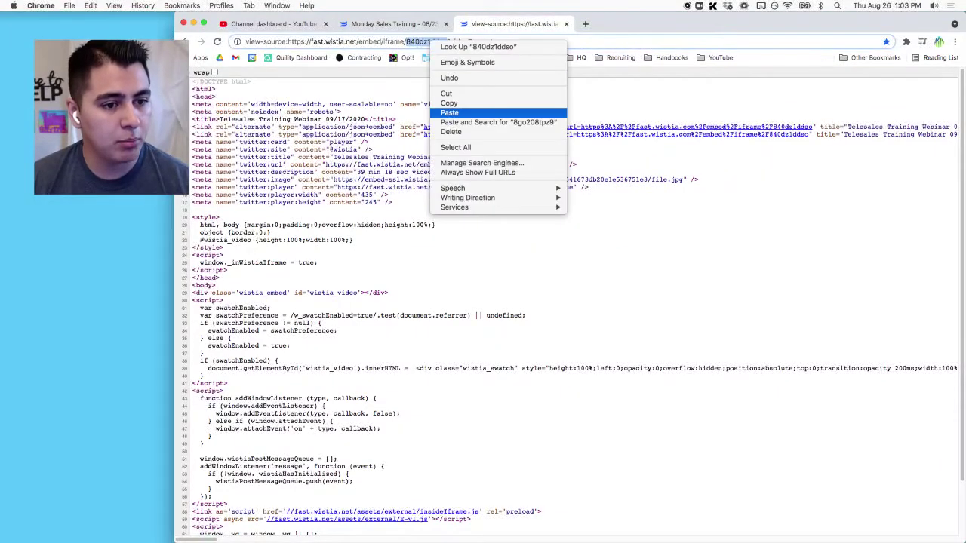
left_click(449, 112)
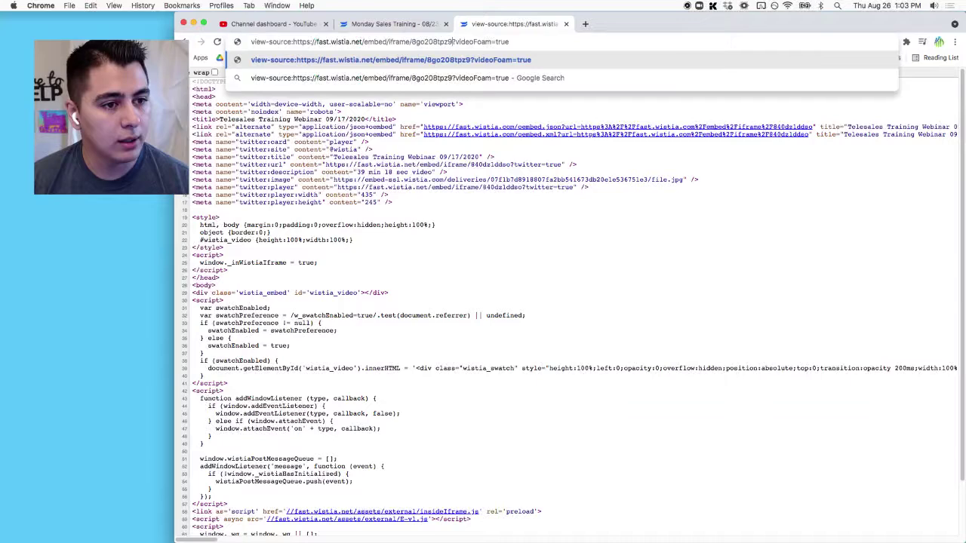
key("Return")
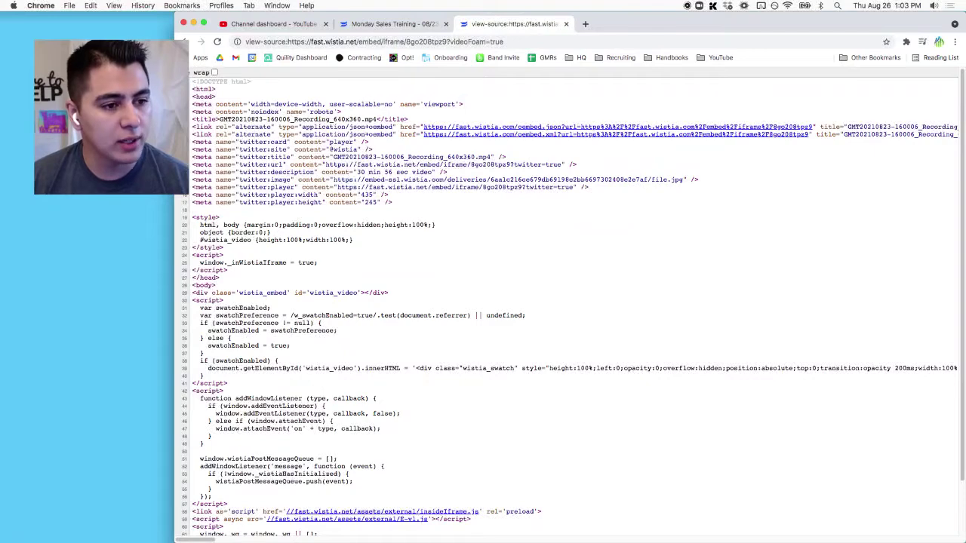
Compare the title line in the 8go208tpz9 source with the bookmarked page's title and the training video's page
left_click_drag(376, 119, 220, 119)
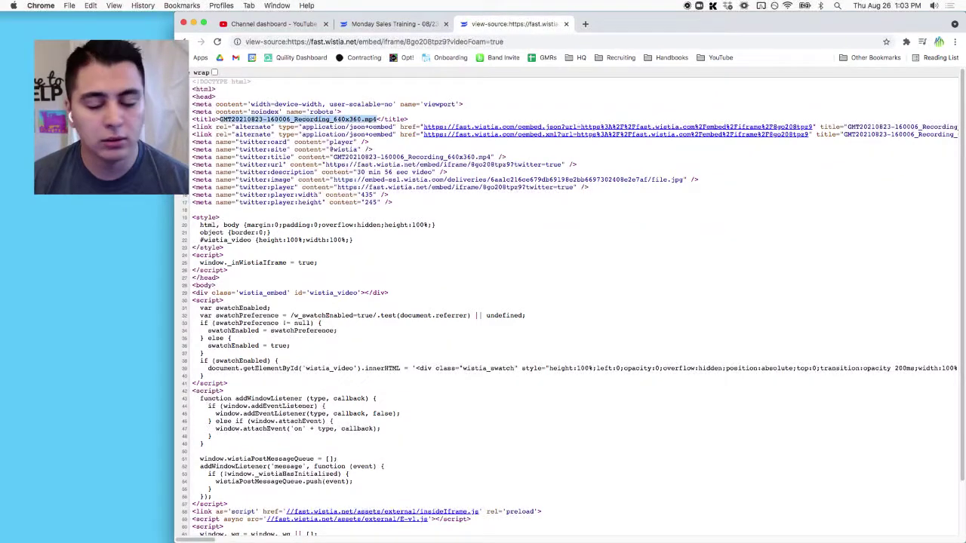
key("super+l")
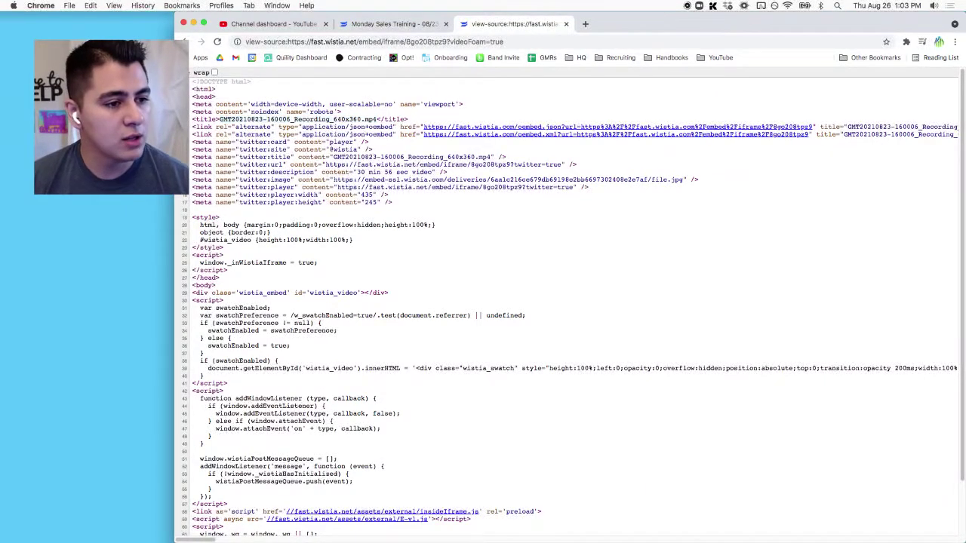
key("super+v")
key("Return")
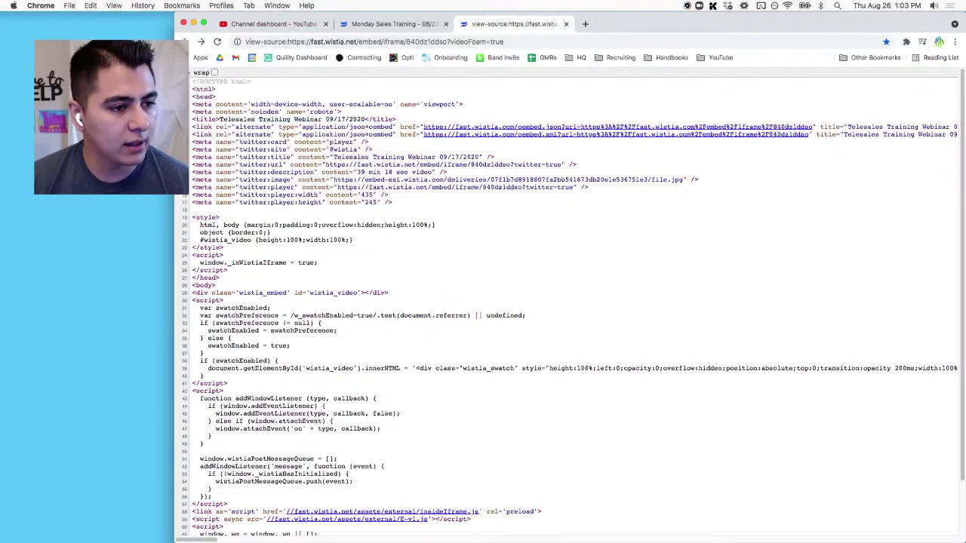
left_click_drag(220, 119, 367, 119)
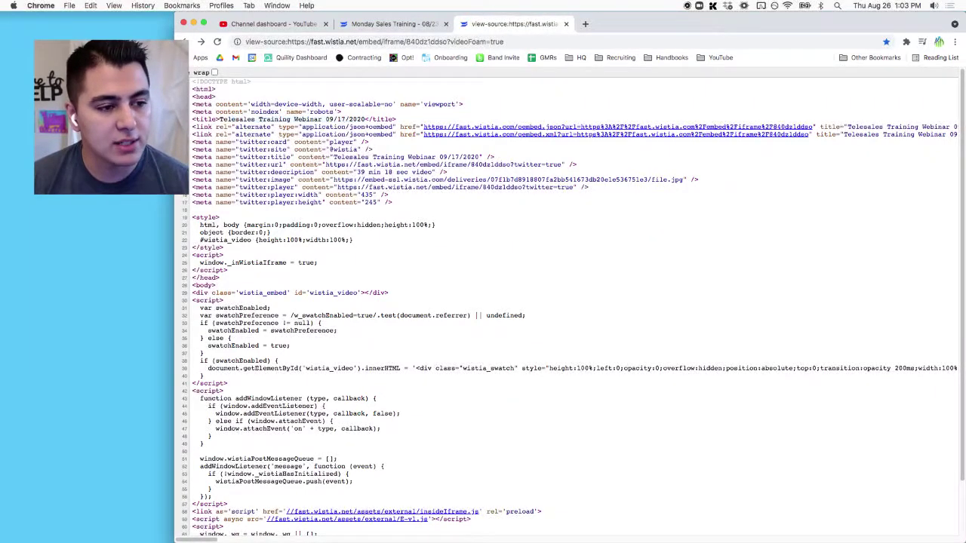
left_click(200, 42)
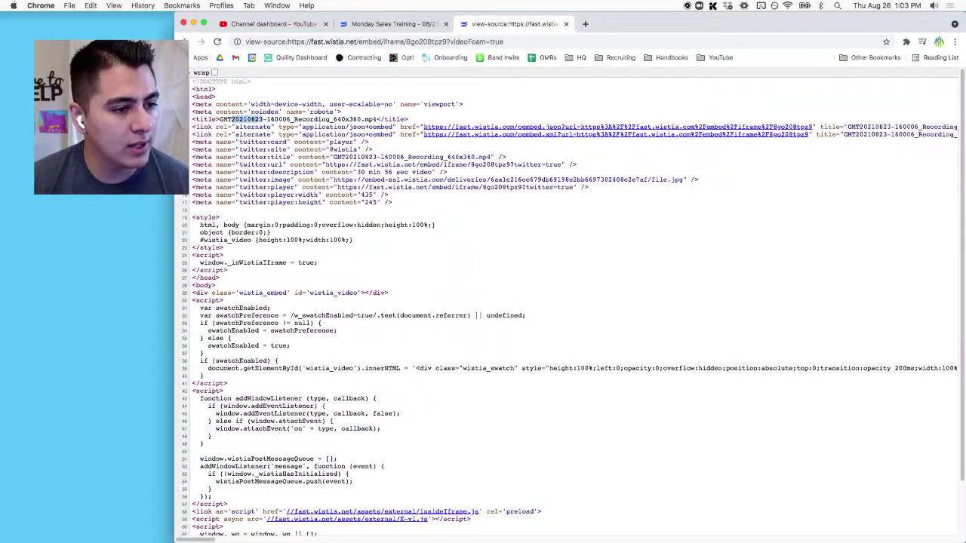
key("ctrl+shift+Tab")
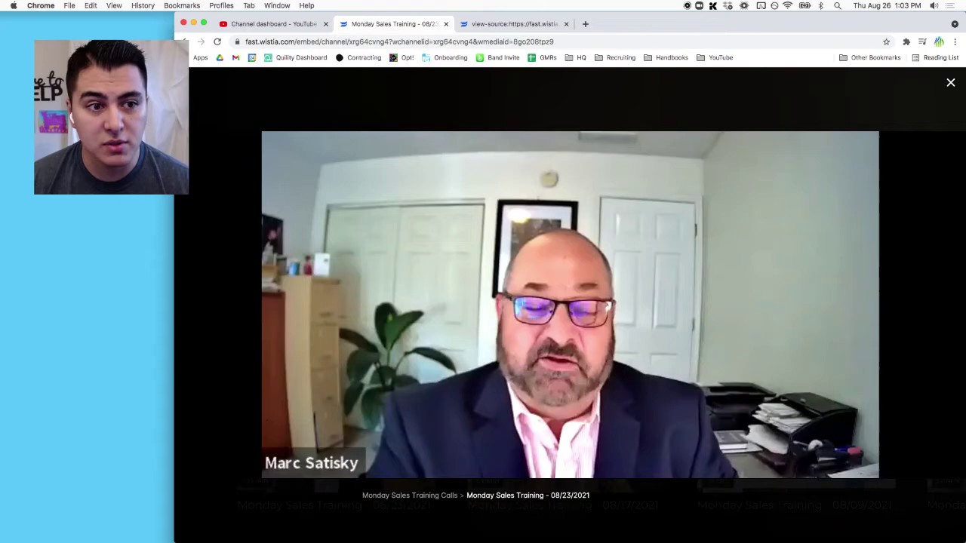
key("ctrl+Tab")
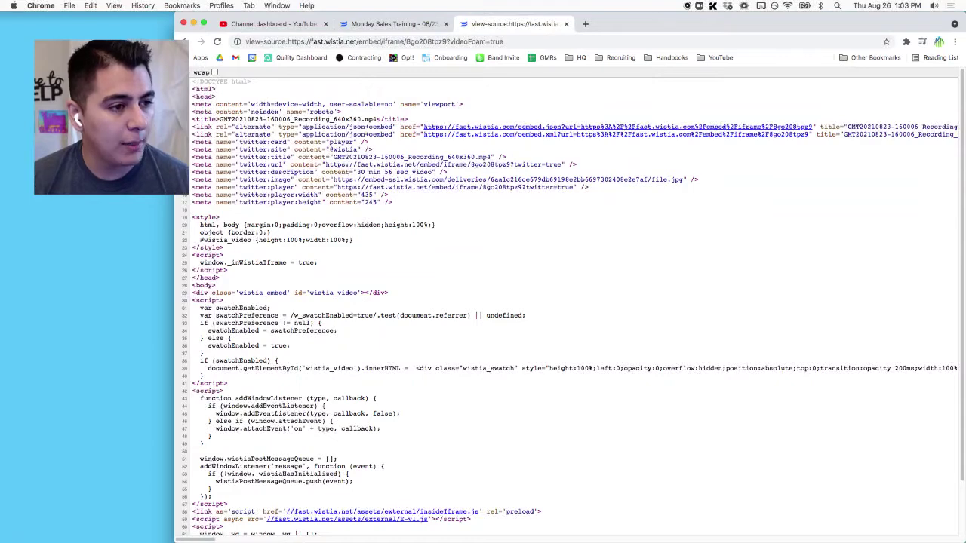
Turn on line wrapping for the 8go208tpz9 page source
left_click(214, 72)
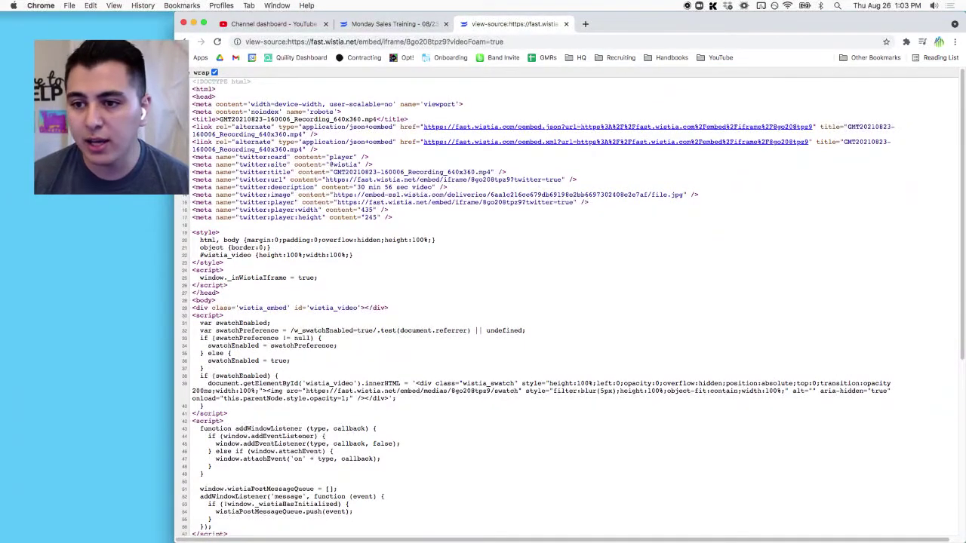
key("super+Tab")
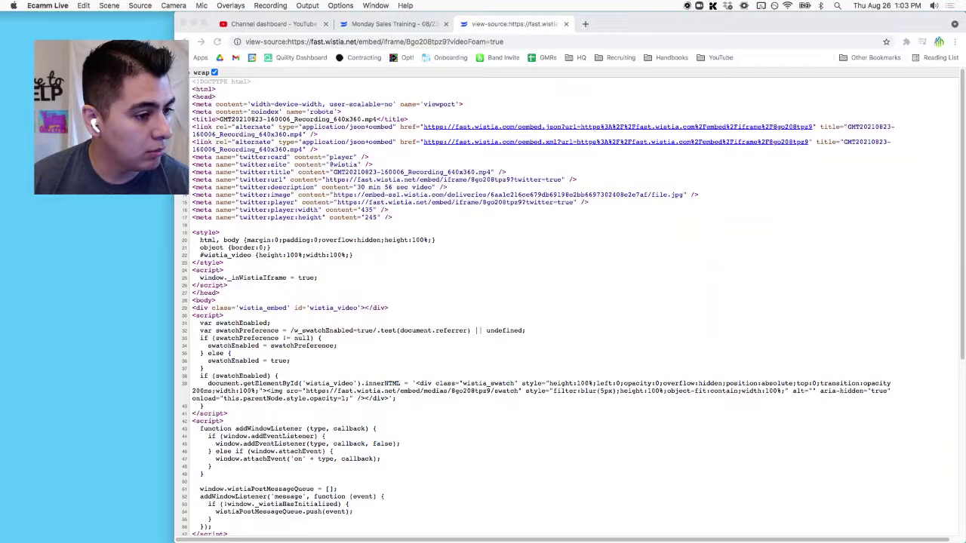
Check the title line in the 8go208tpz9 page source
left_click(802, 253)
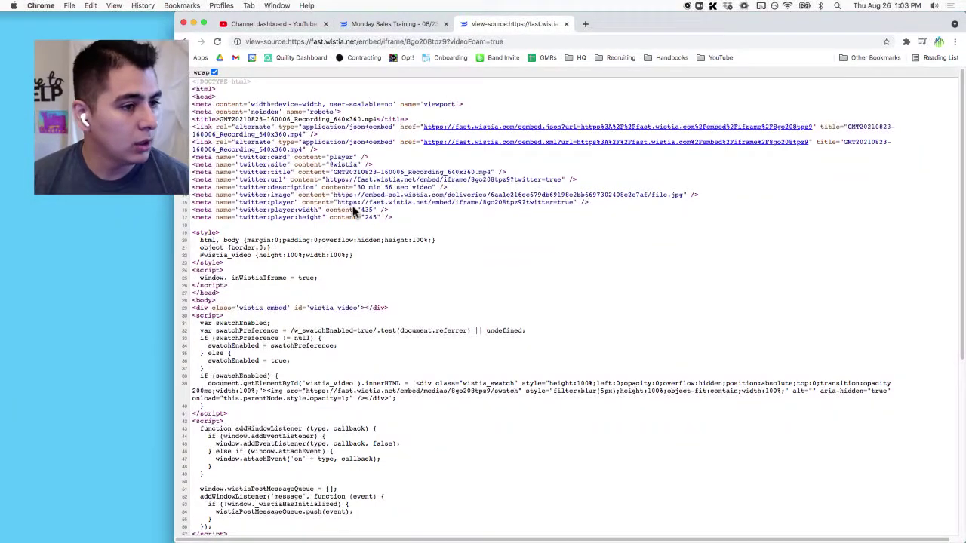
left_click_drag(197, 119, 407, 120)
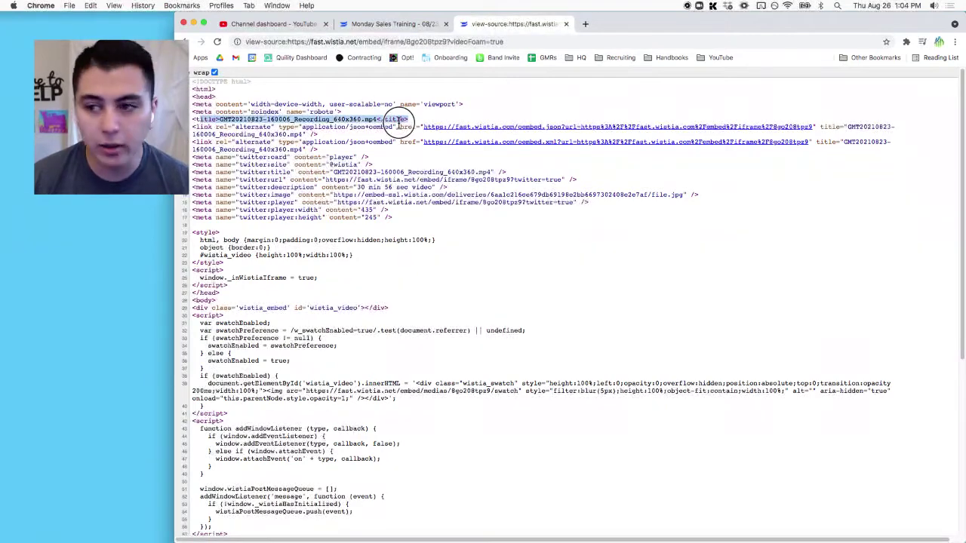
left_click(381, 254)
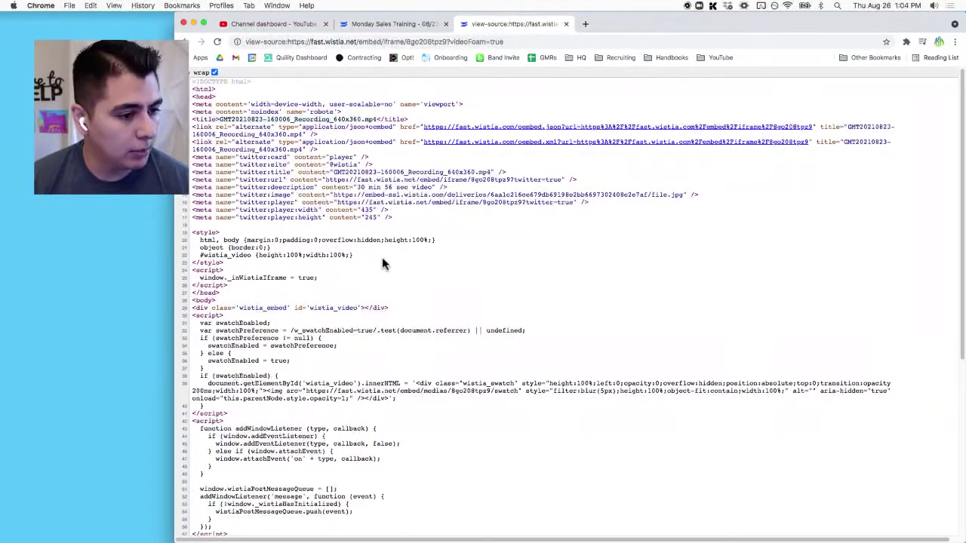
left_click(214, 72)
left_click(214, 73)
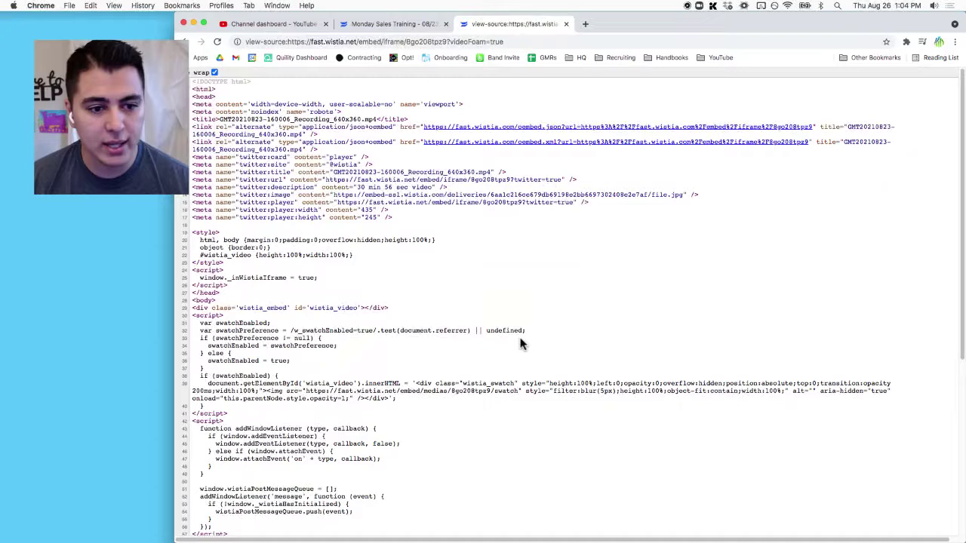
right_click(657, 243)
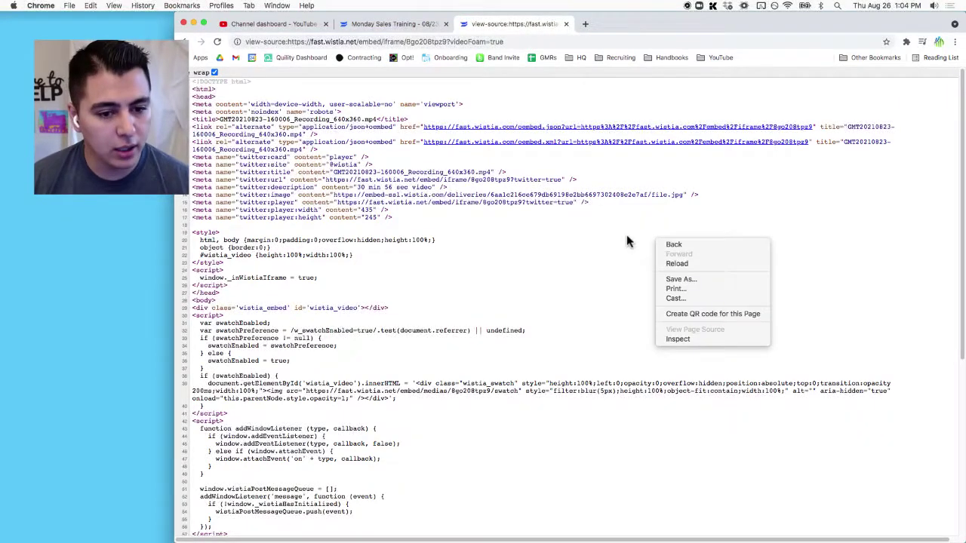
left_click(642, 245)
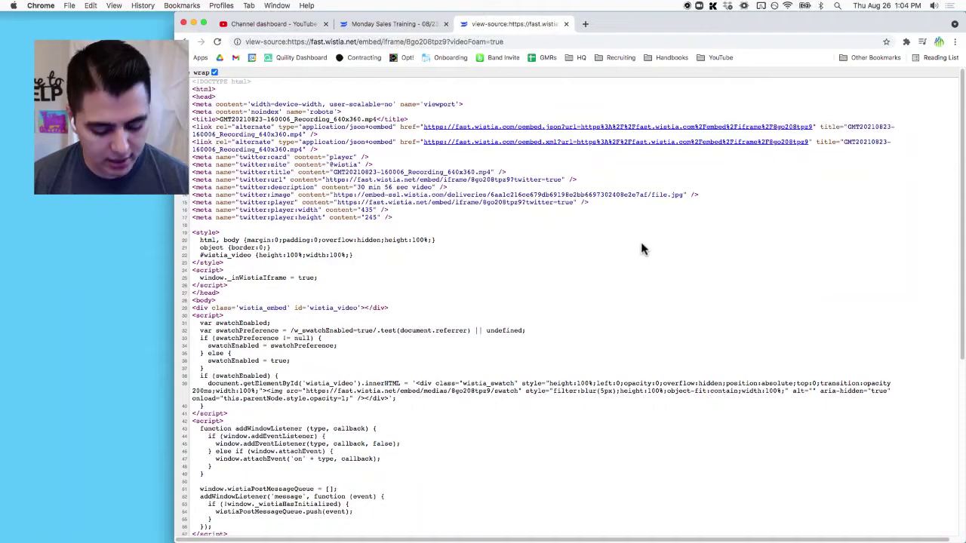
Search the page source for ".bin" and enlarge the page to 150% to read the matching asset links
key("super+f")
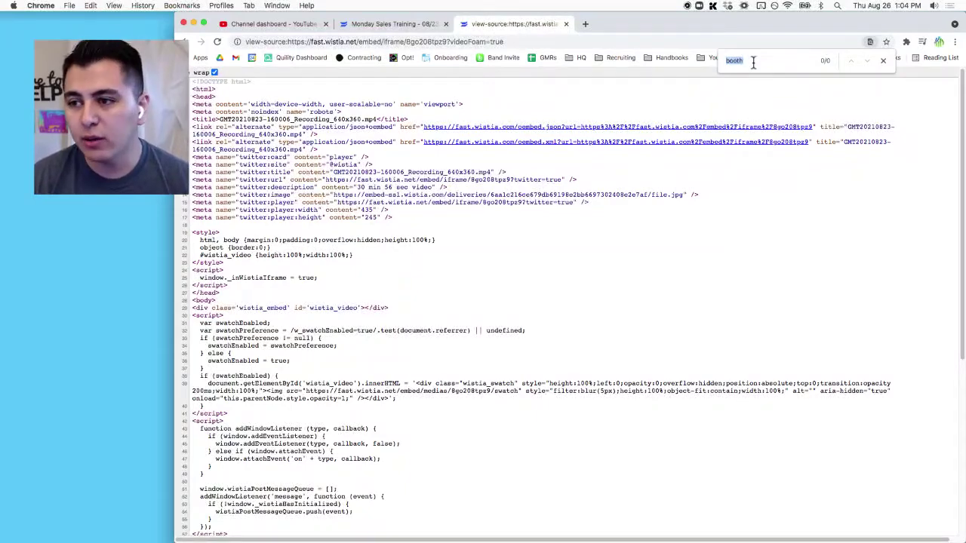
type(".b")
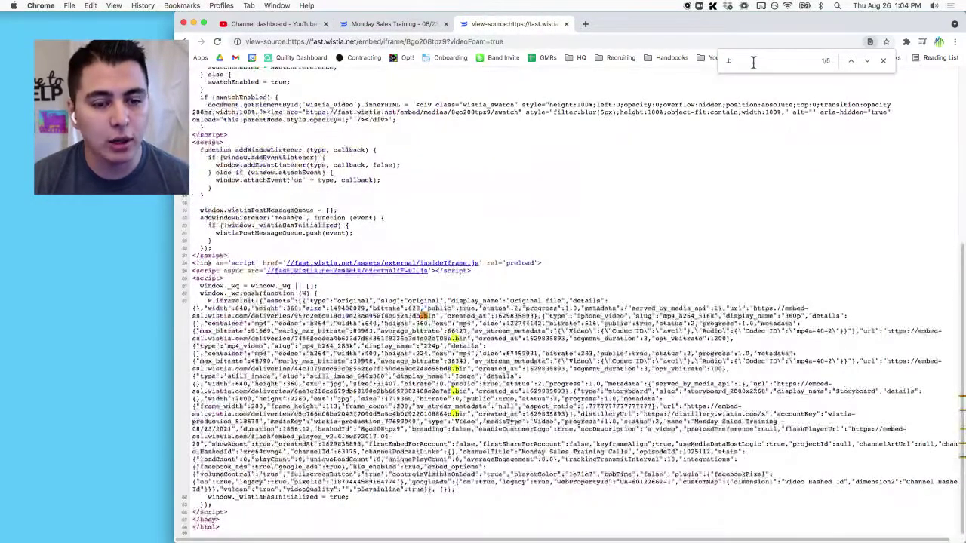
key("BackSpace")
key("BackSpace")
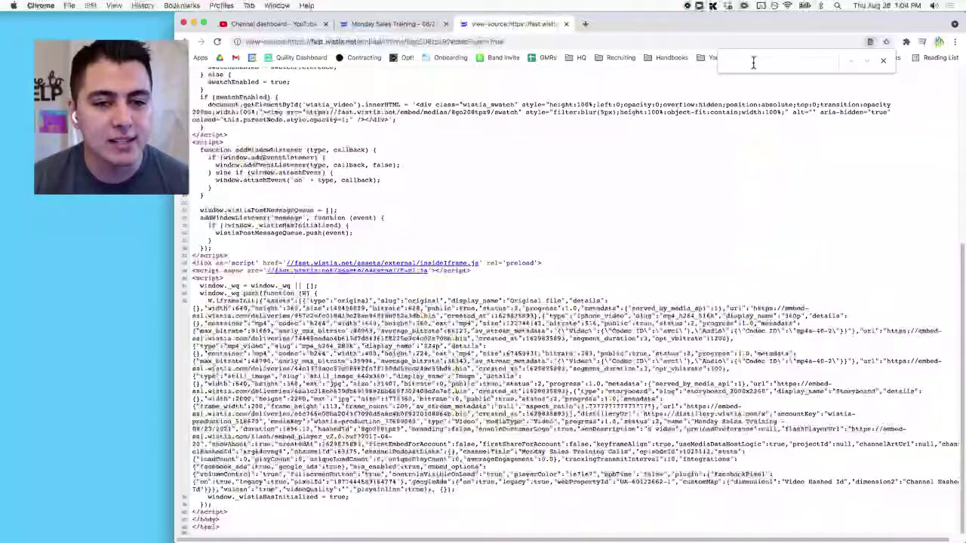
type(".bin")
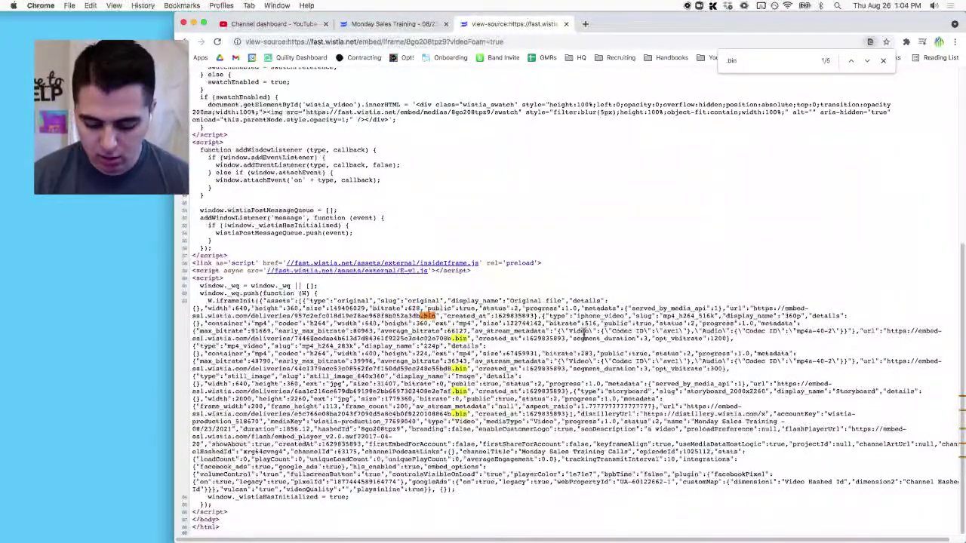
key("super+equal")
key("super+equal")
key("super+equal")
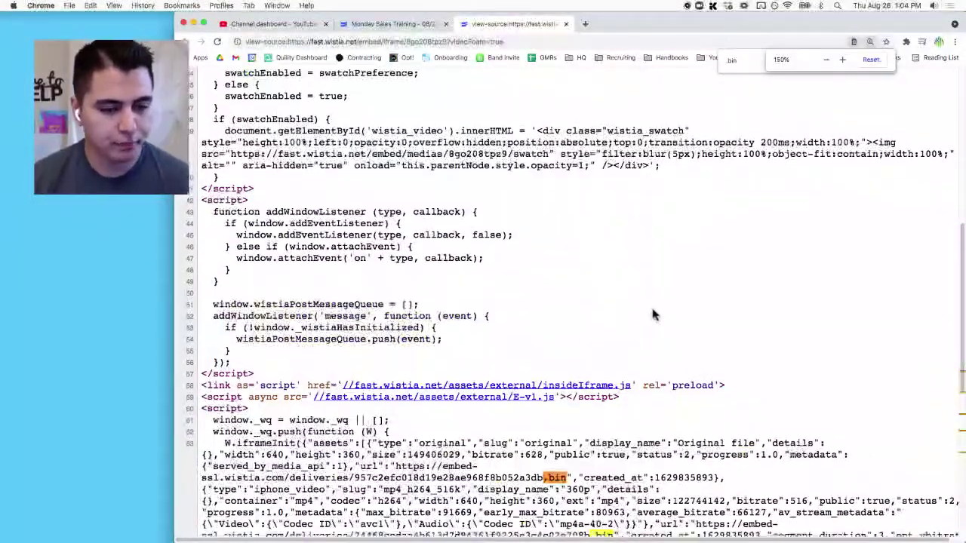
scroll(654, 315, "down", 8)
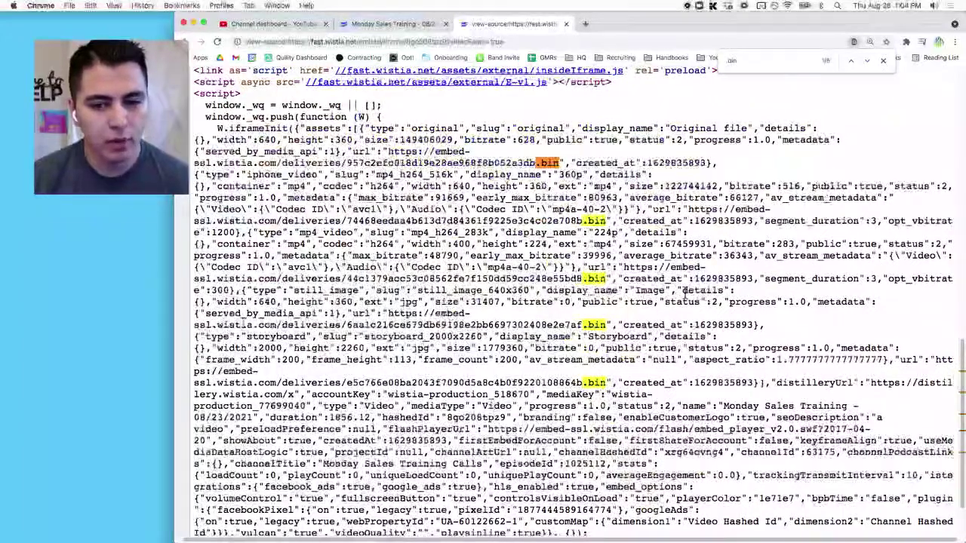
scroll(686, 294, "up", 1)
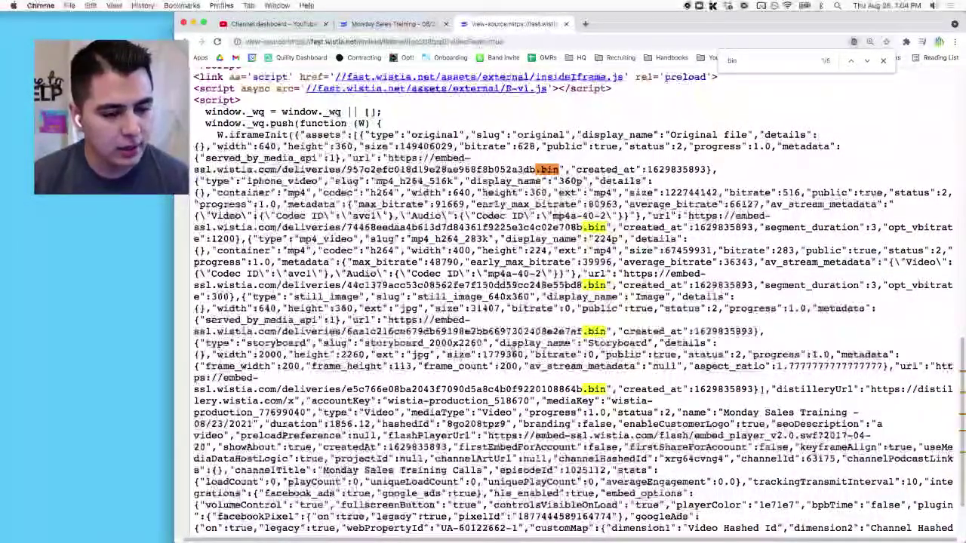
Open the still image asset's .bin address from the source in a new tab
double_click(502, 343)
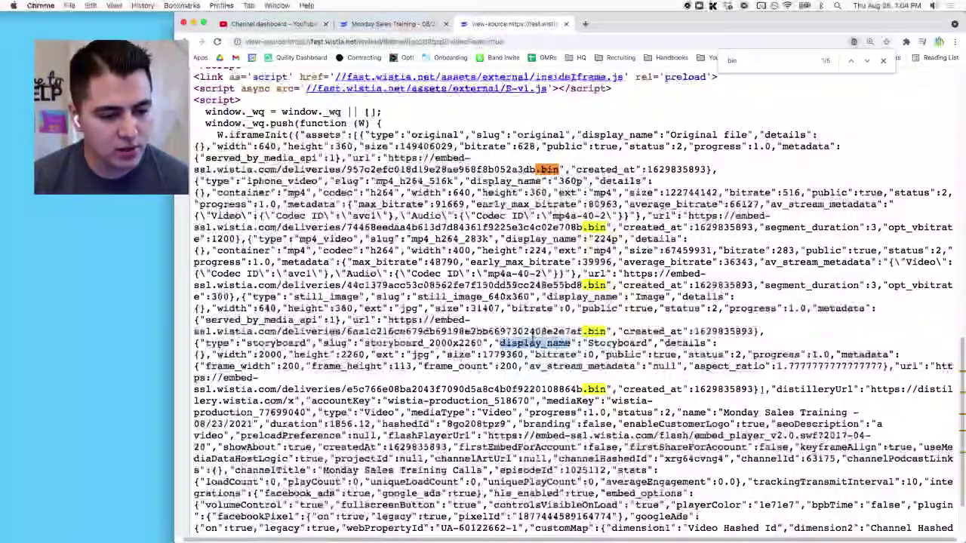
left_click_drag(605, 332, 390, 326)
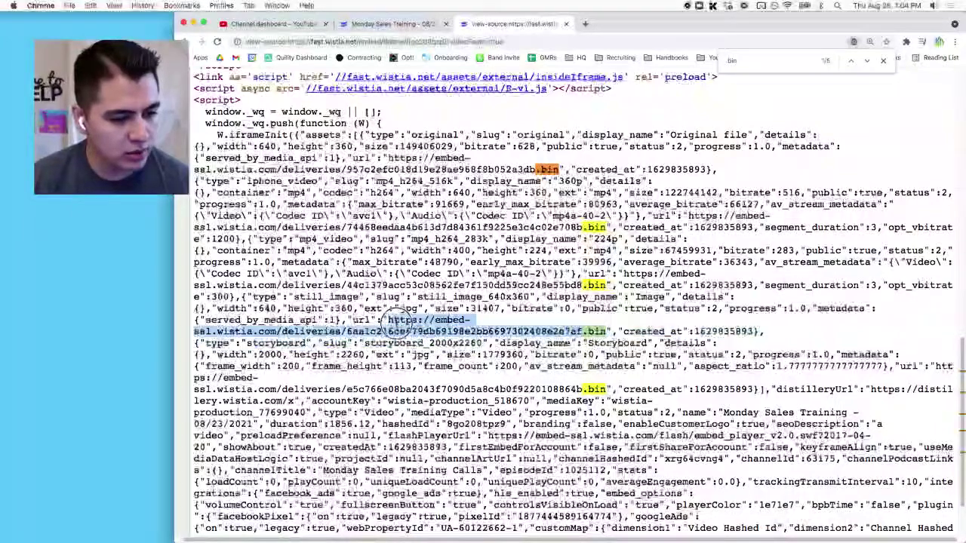
key("super+t")
key("super+v")
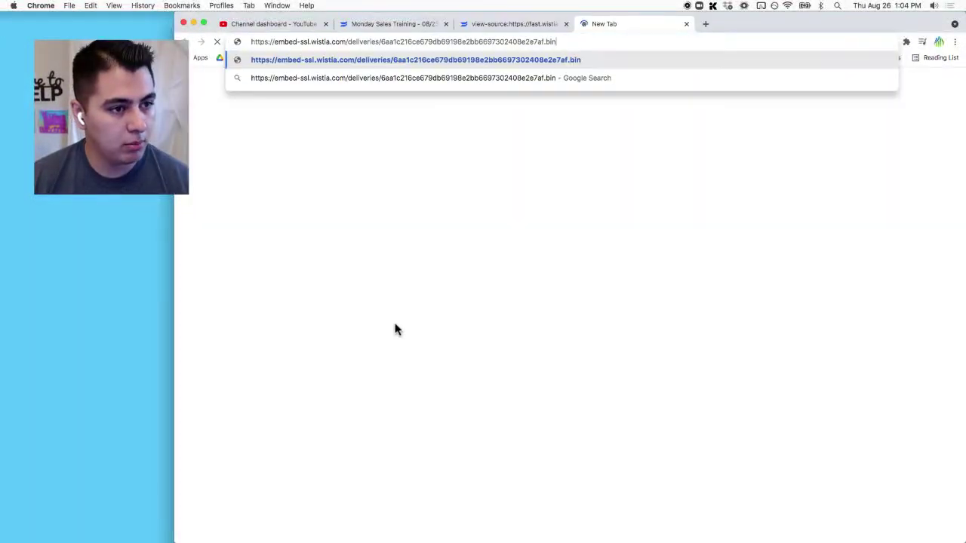
key("Return")
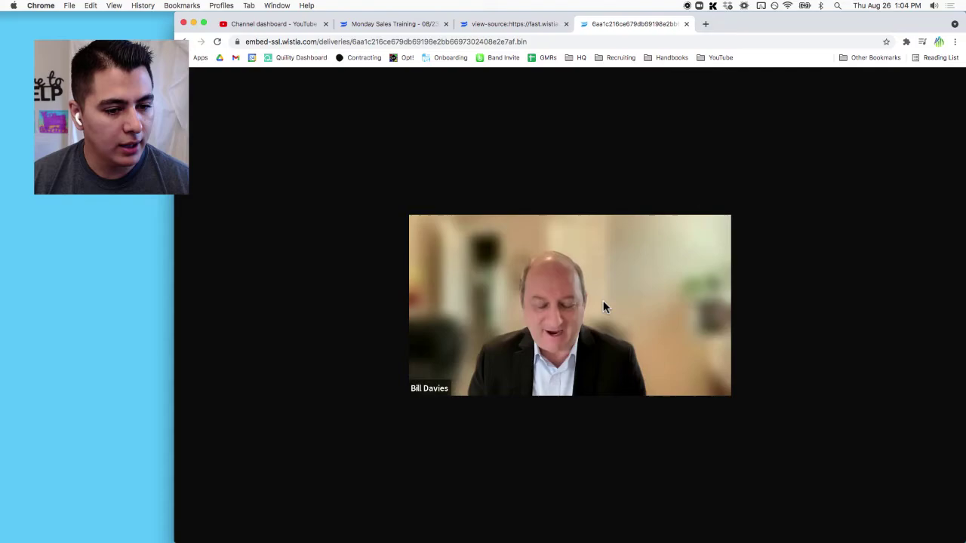
Copy the Storyboard asset's .bin address from the page source and load it in a new tab
left_click(505, 24)
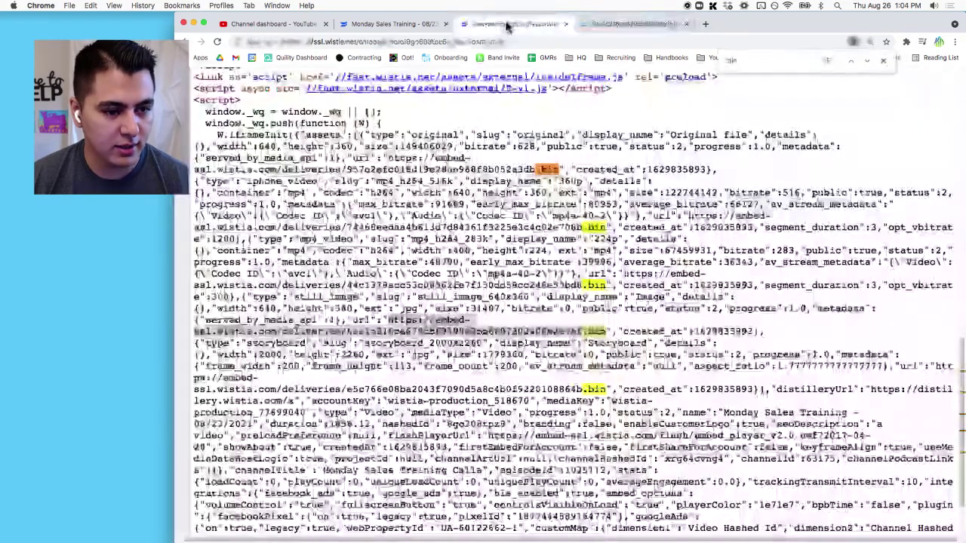
left_click_drag(607, 389, 771, 367)
left_click_drag(830, 367, 936, 366)
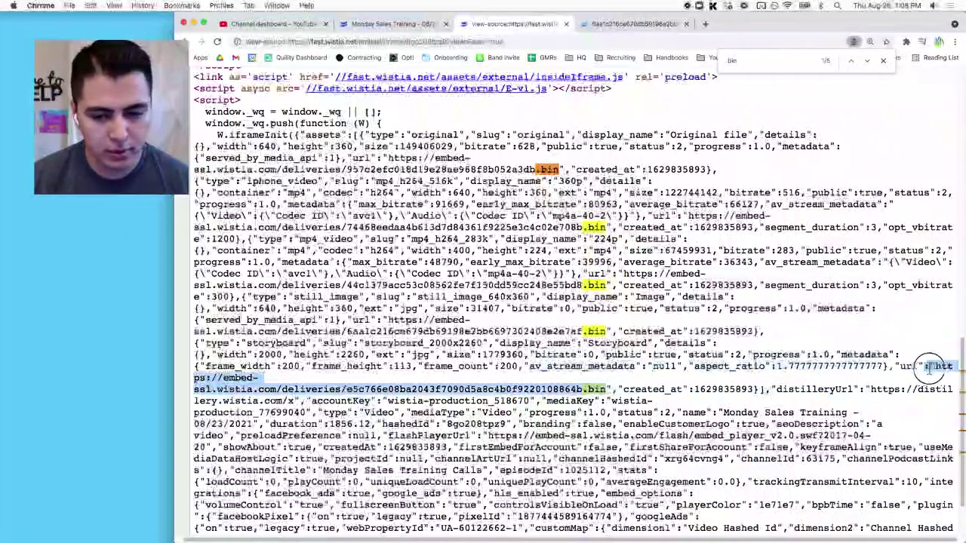
key("Escape")
key("super+c")
key("super+t")
key("super+v")
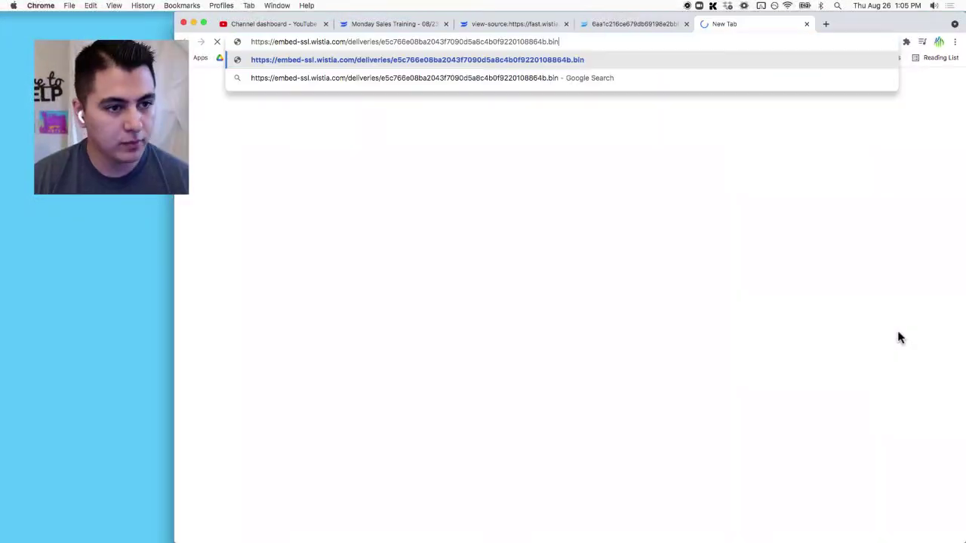
key("Return")
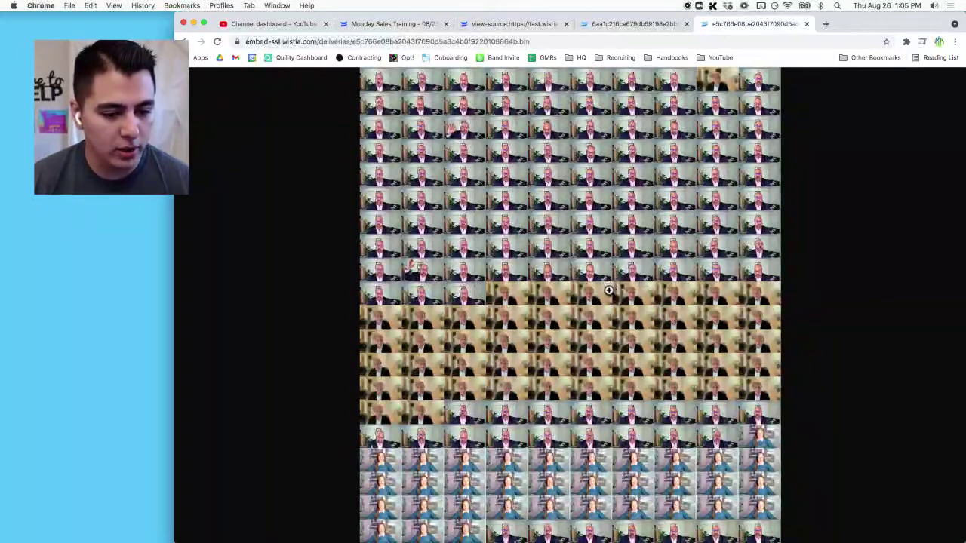
Inspect the storyboard's thumbnails at full size and return the image to its fitted view
left_click(596, 427)
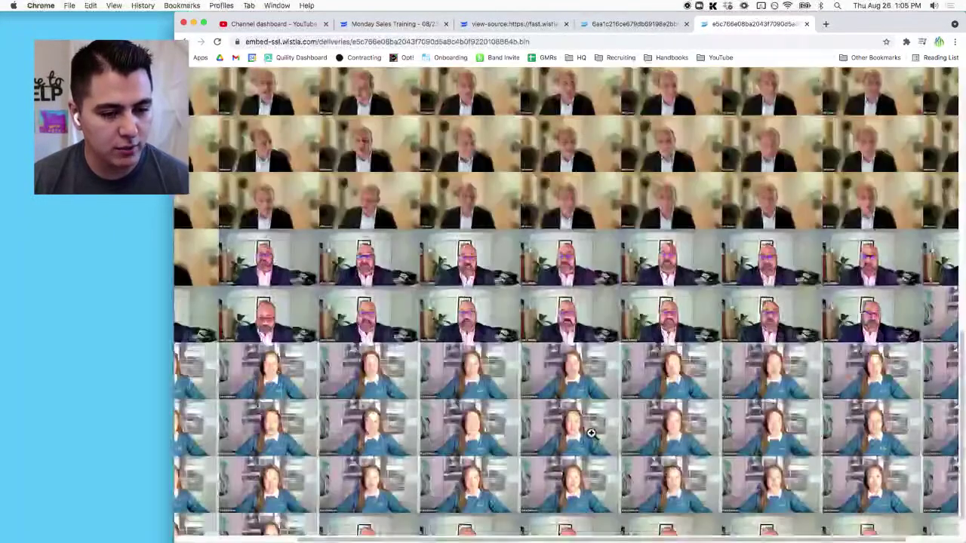
scroll(592, 415, "down", 1)
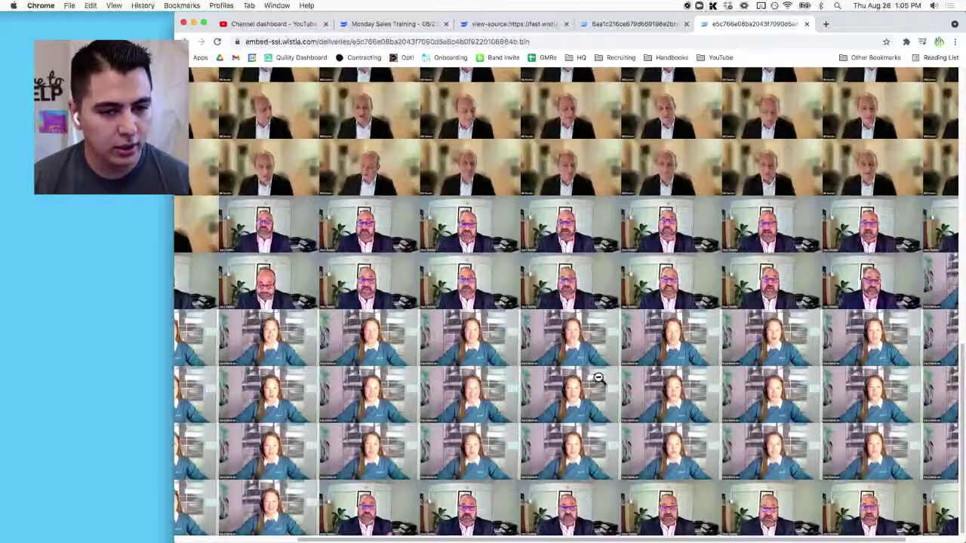
scroll(596, 377, "down", 5)
scroll(590, 343, "down", 3)
left_click(590, 342)
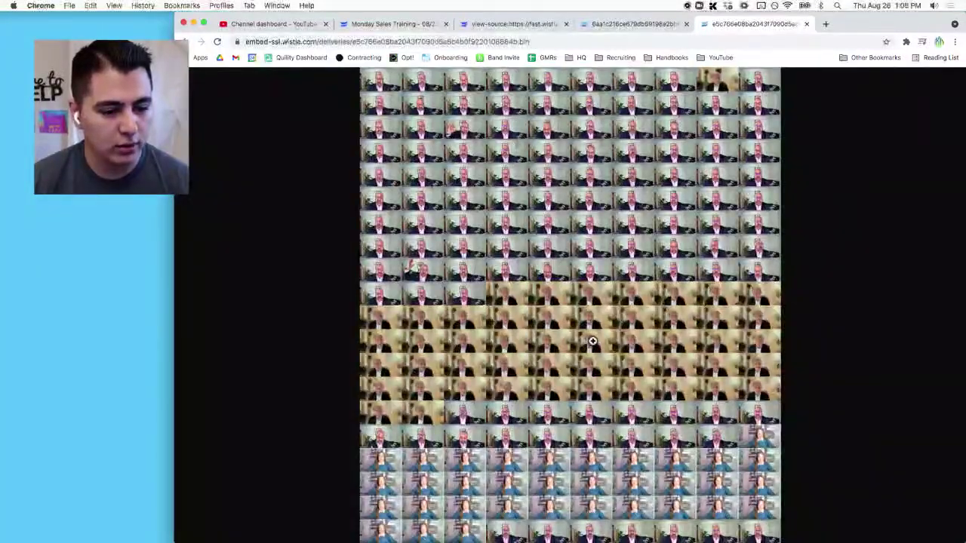
Close the still image and storyboard tabs to return to the page source
left_click(643, 25)
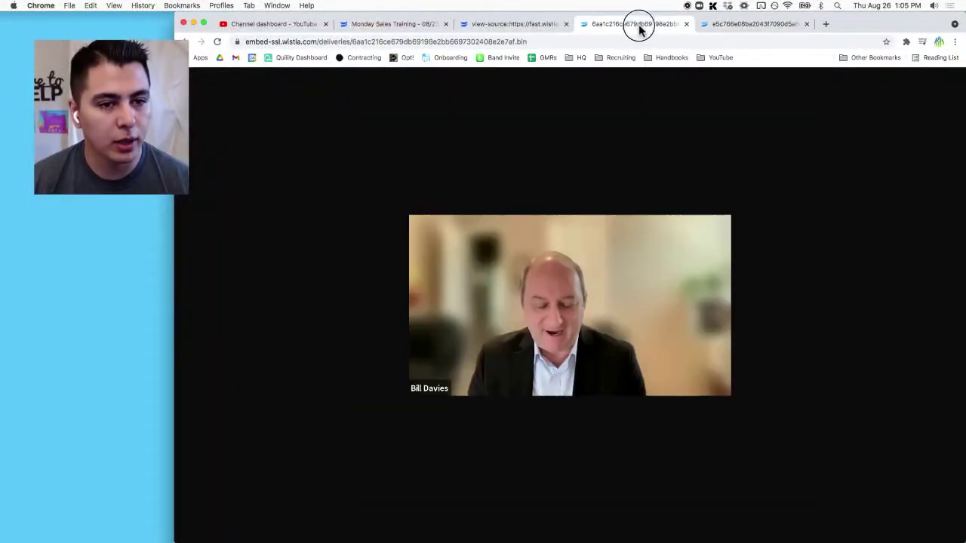
middle_click(741, 25)
key("super+w")
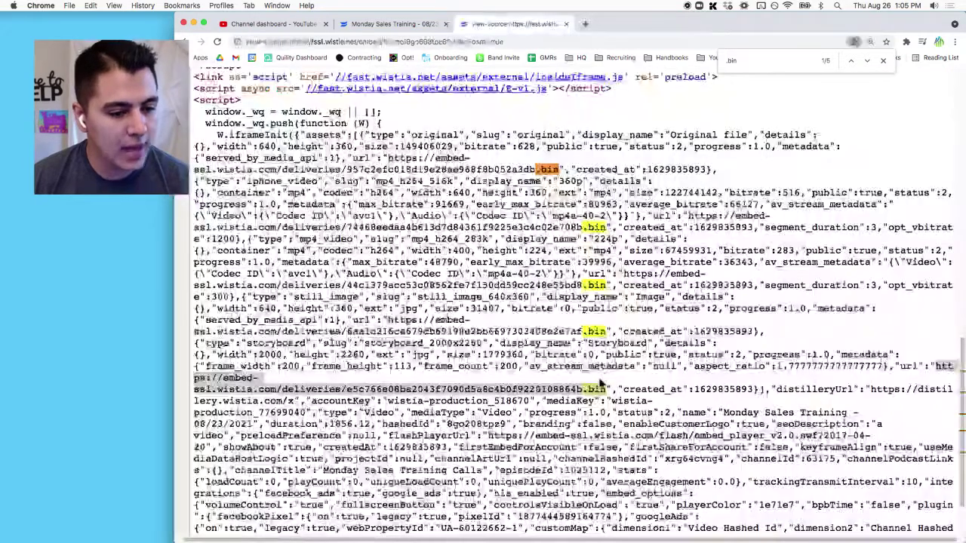
Open the 224p mp4 asset's .bin address from the source in a new tab and pause its playback
left_click_drag(600, 400, 596, 354)
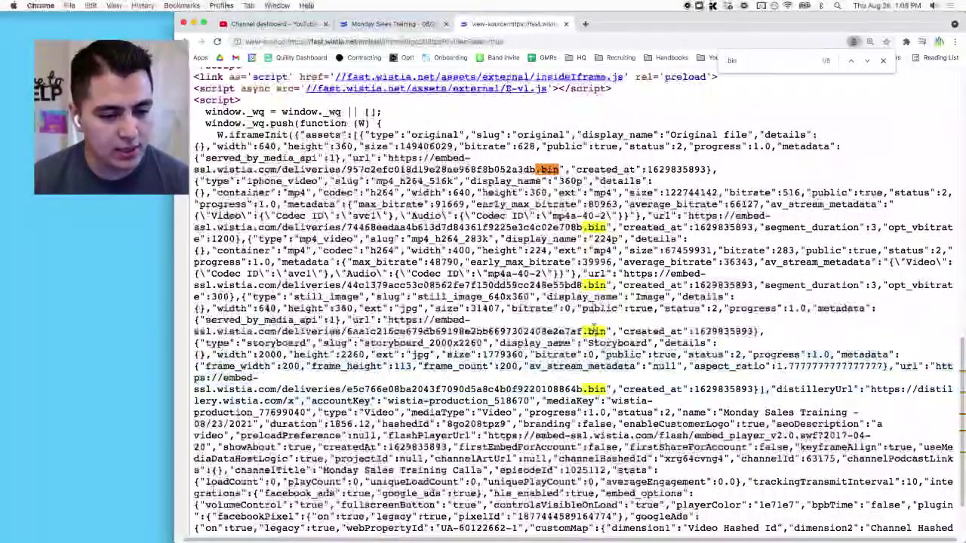
left_click_drag(607, 285, 346, 285)
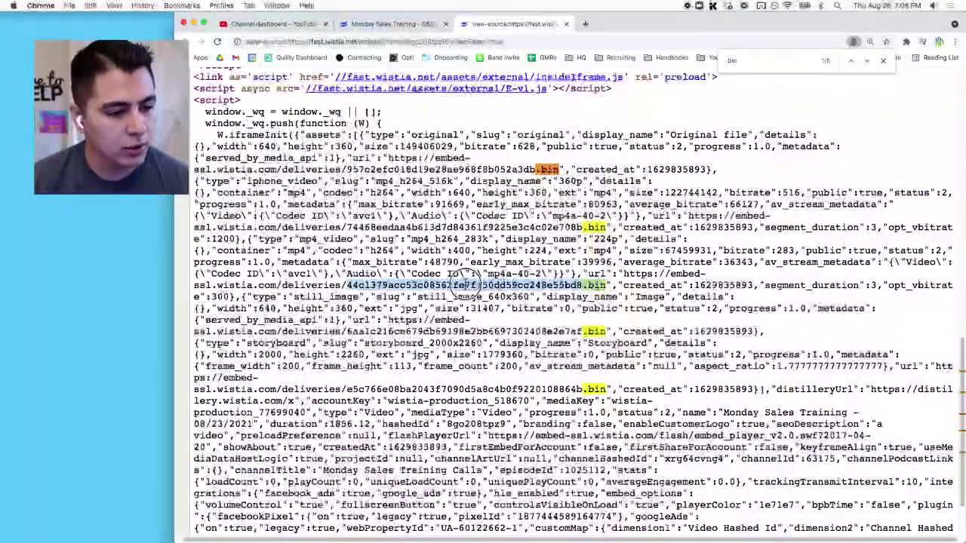
left_click(625, 273, "shift")
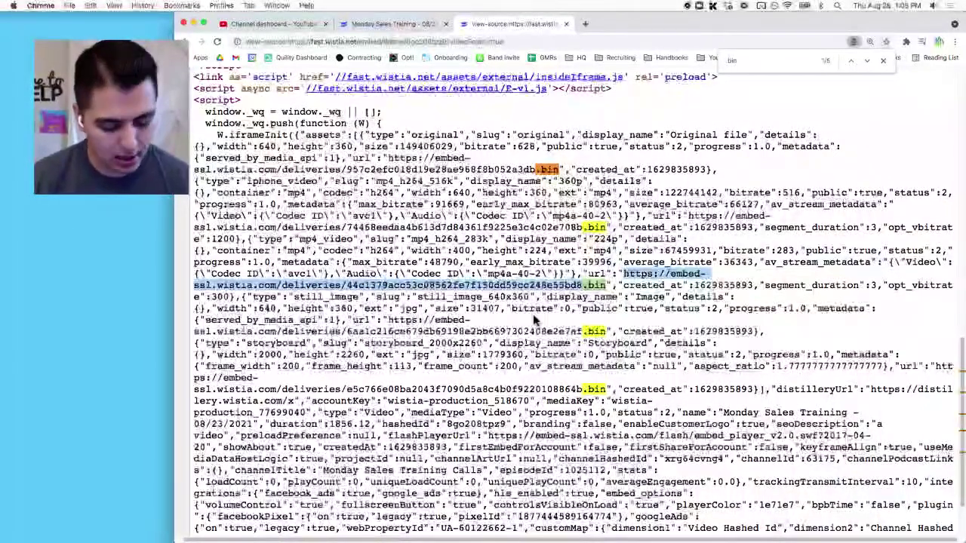
key("super+t")
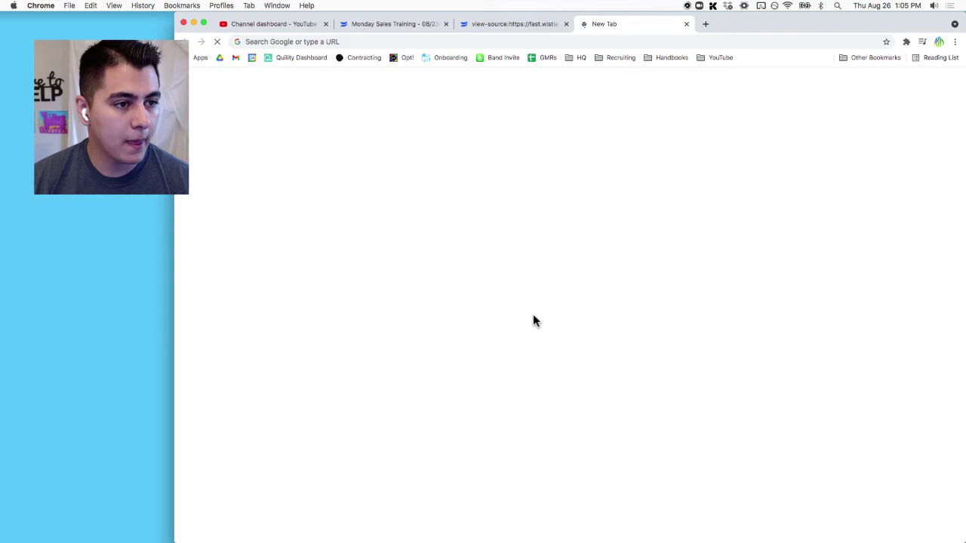
left_click(548, 43)
key("super+v")
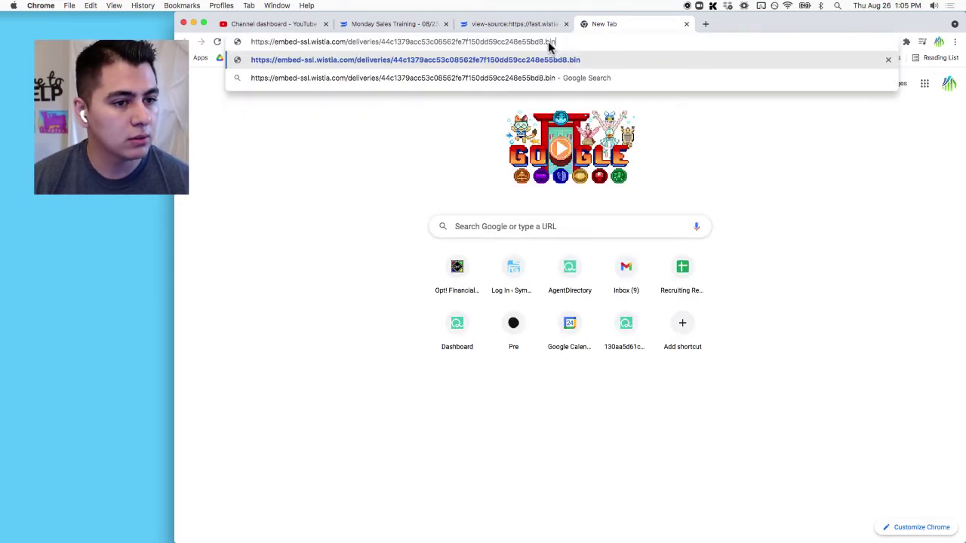
key("Return")
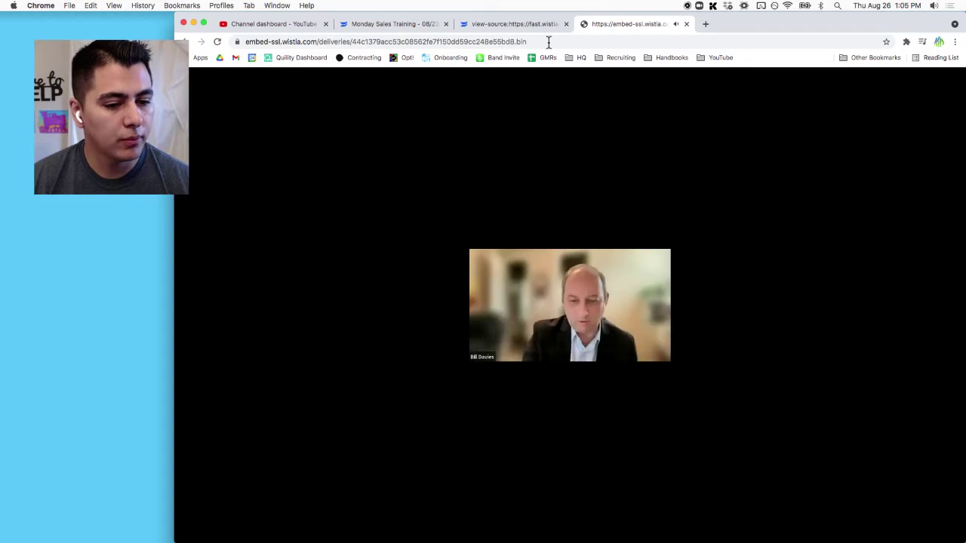
mouse_move(595, 283)
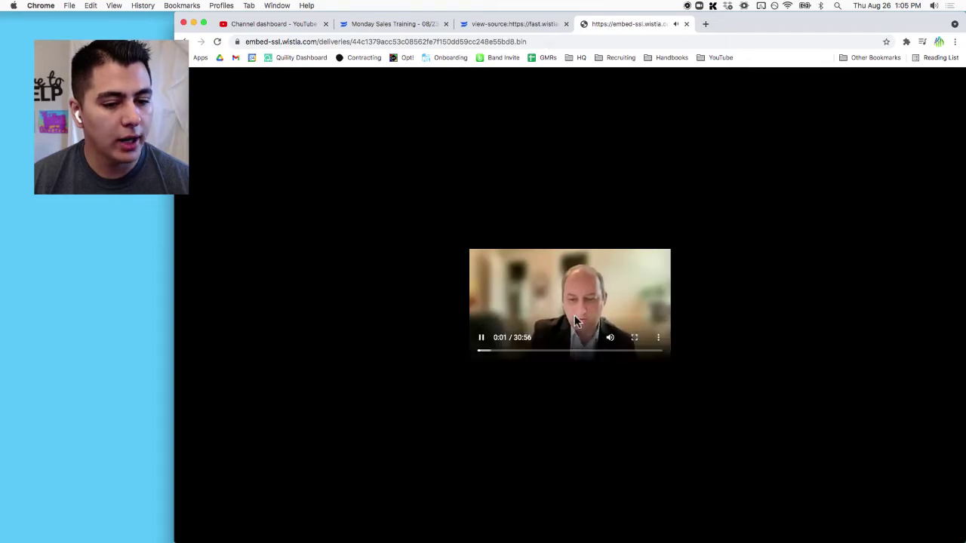
left_click(482, 339)
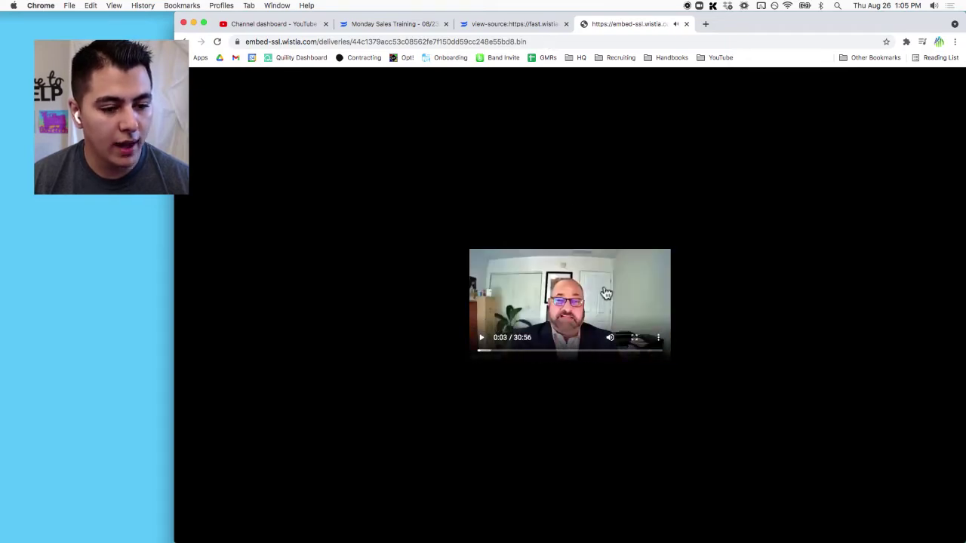
Open the 360p mp4 asset's .bin address from the page source in a new tab and close the 224p video's tab
left_click(505, 25)
left_click_drag(606, 227, 688, 216)
key("ctrl+c")
key("ctrl+t")
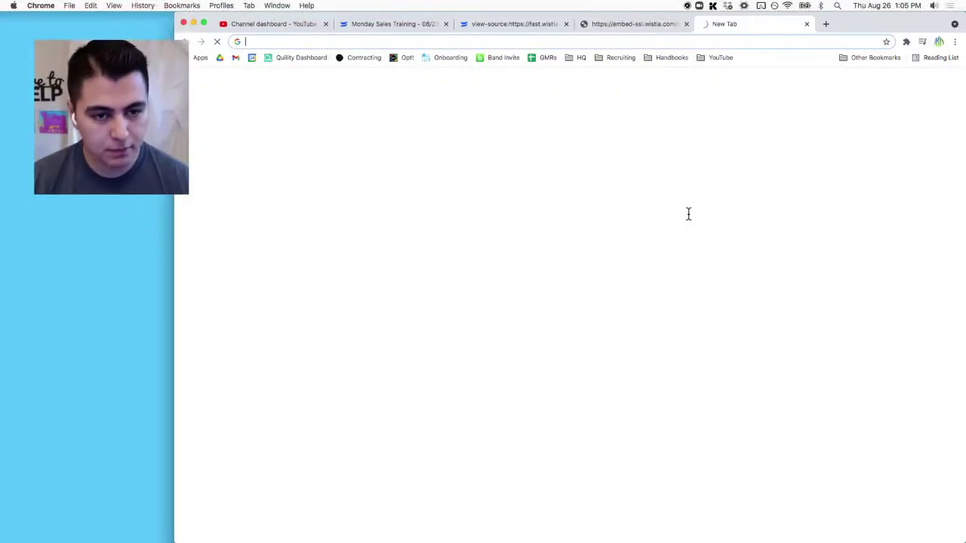
key("ctrl+v")
key("Return")
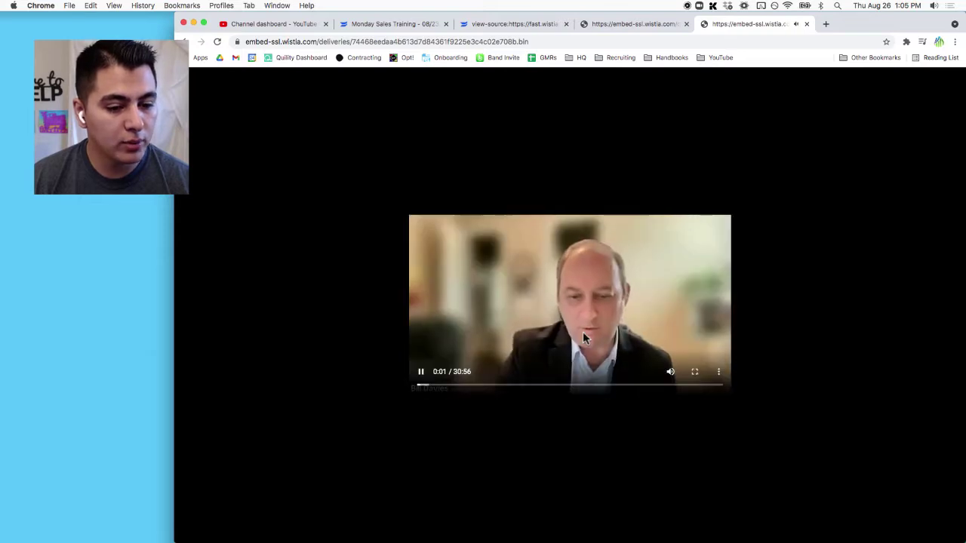
left_click(626, 25)
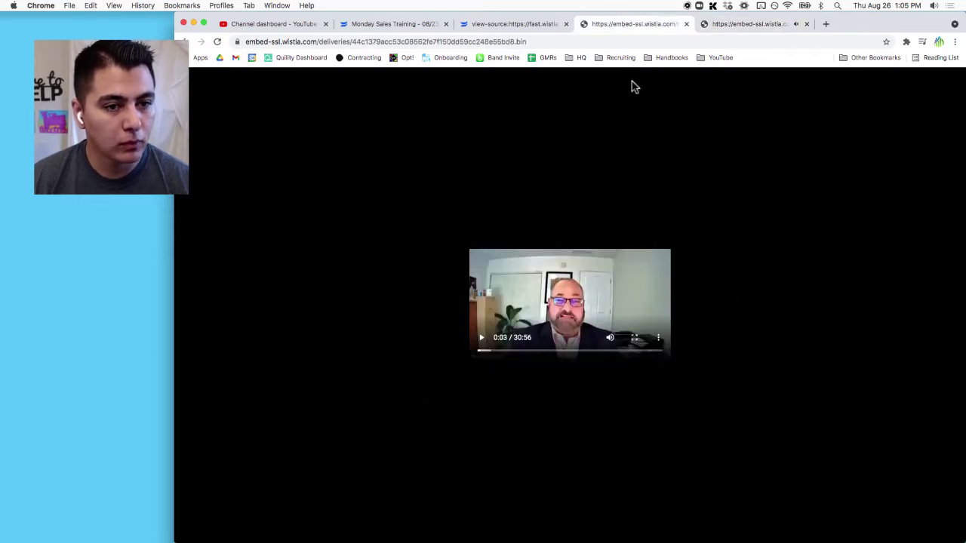
left_click(685, 23)
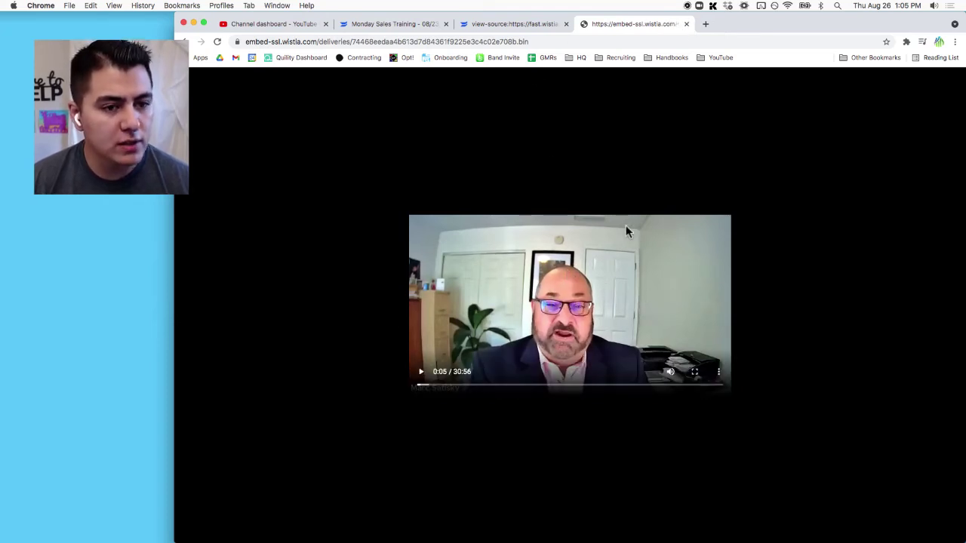
Change the video address's extension from .bin to .mp4, load it, and pause the playback
left_click(536, 42)
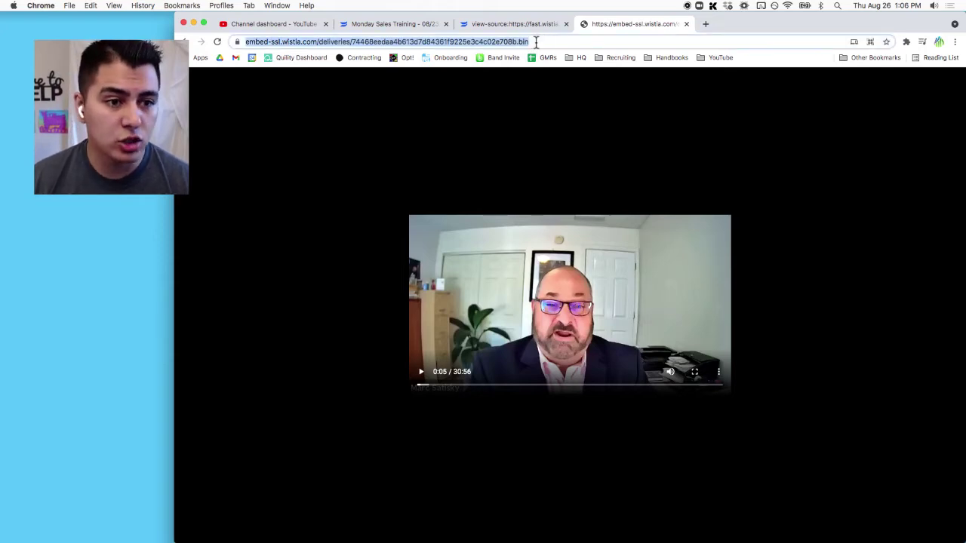
left_click(535, 42)
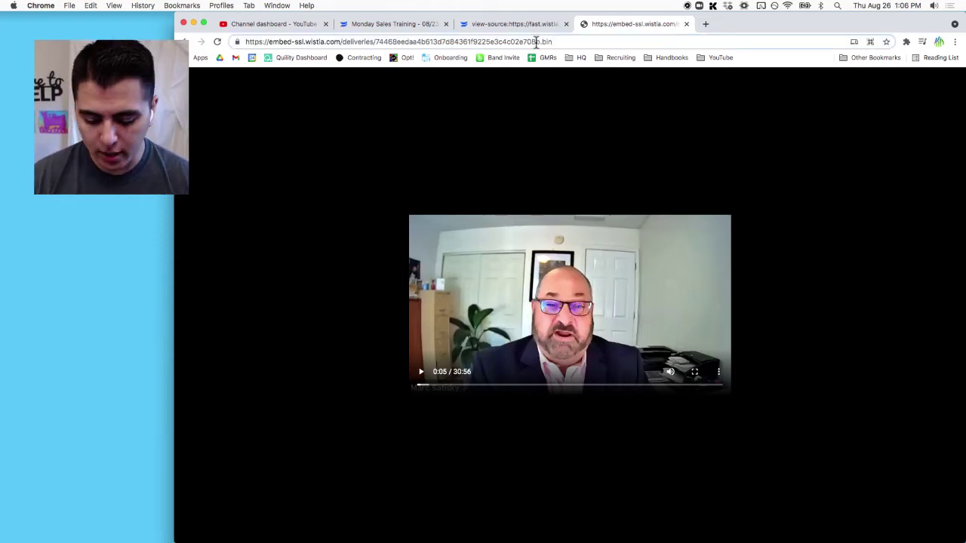
key("BackSpace")
key("BackSpace")
key("BackSpace")
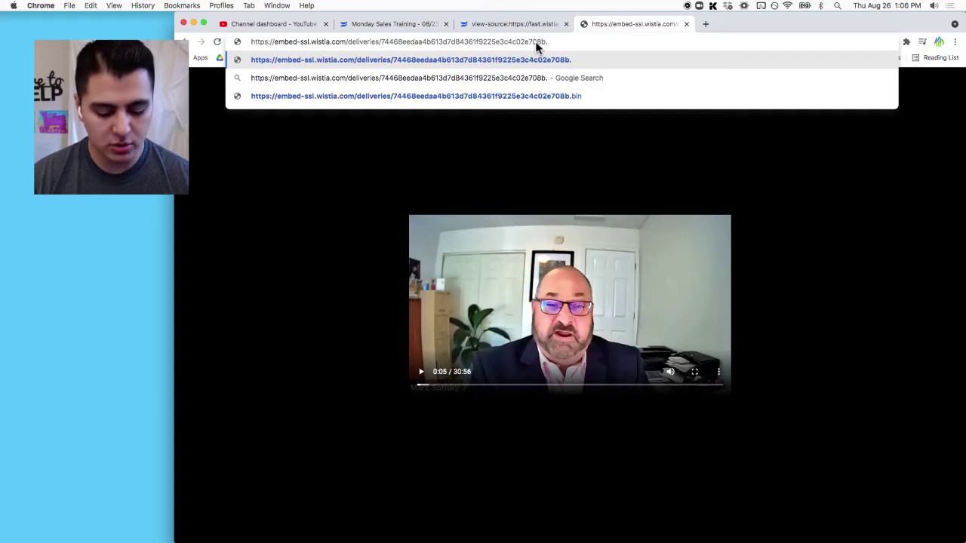
type("m")
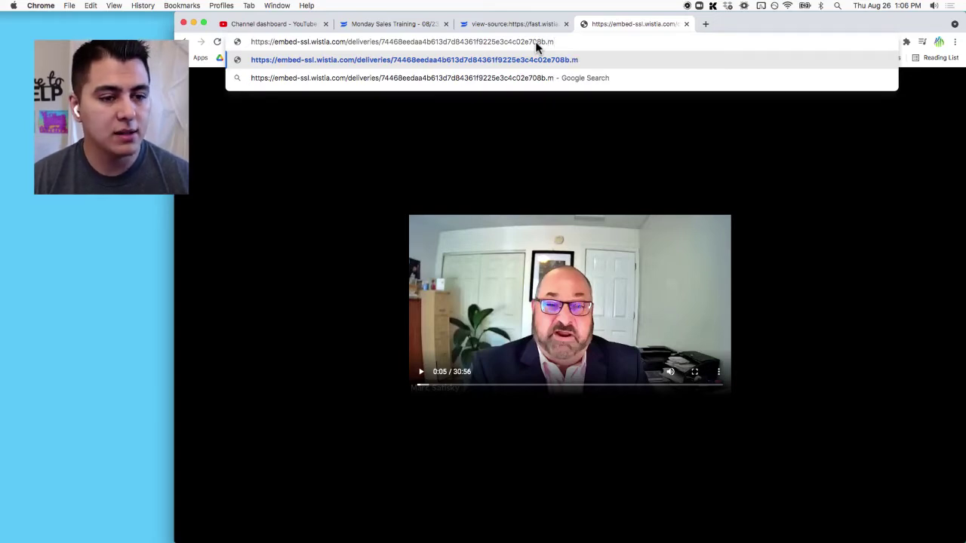
type("p")
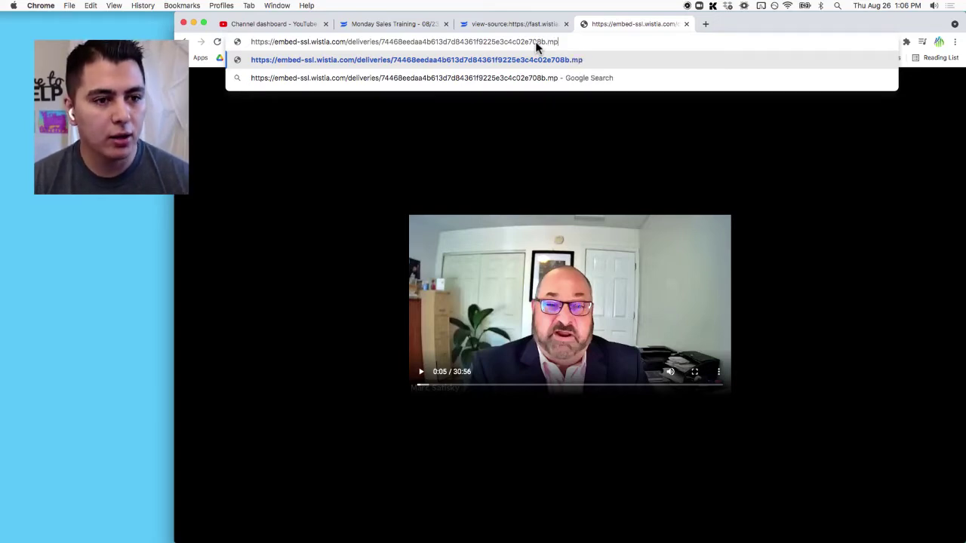
type("4")
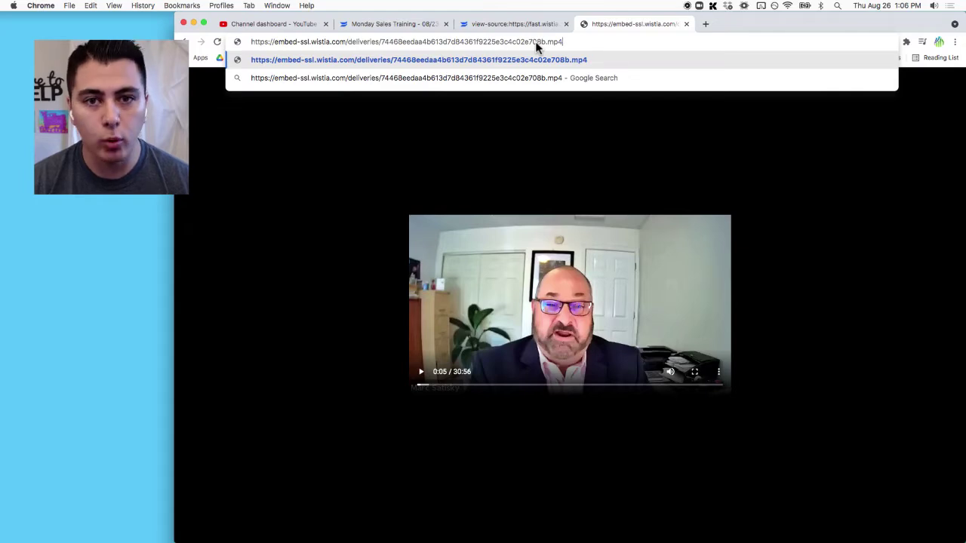
key("Return")
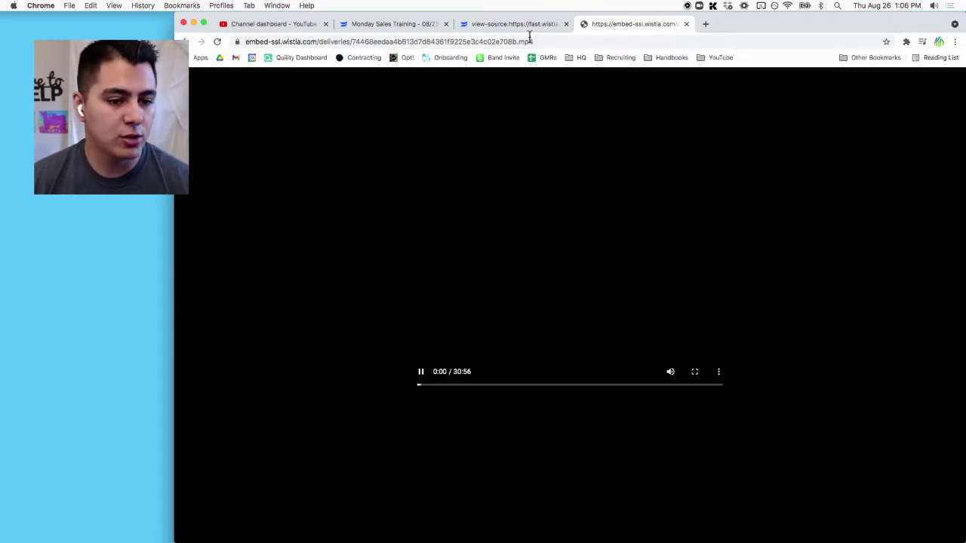
left_click(578, 264)
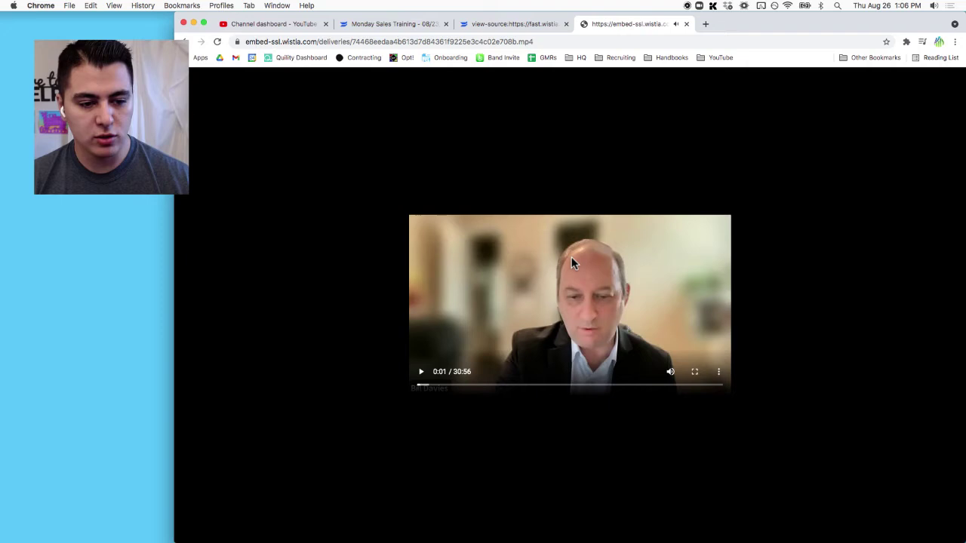
Save the video to the Downloads folder as "2021 08 23 Monday Sales Training" in MPEG-4 movie format
right_click(528, 246)
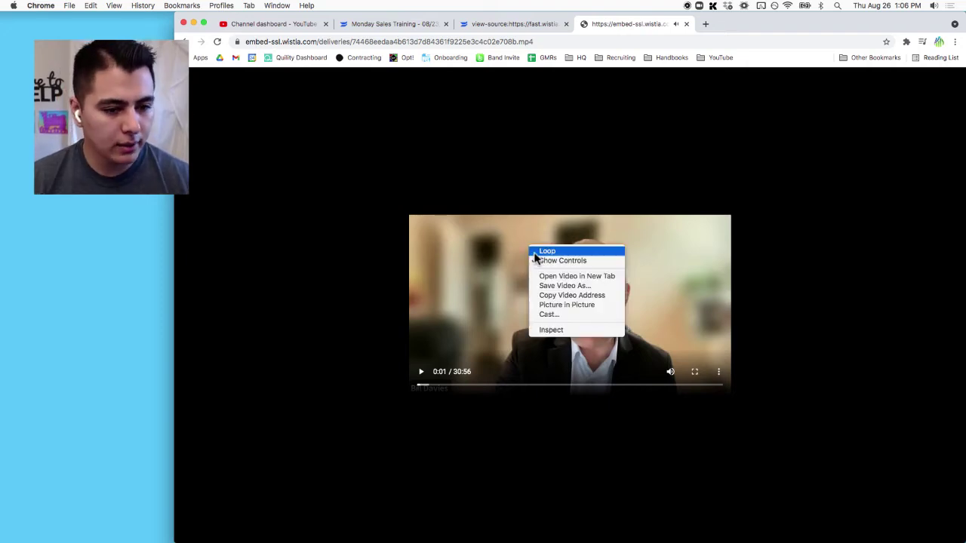
left_click(556, 285)
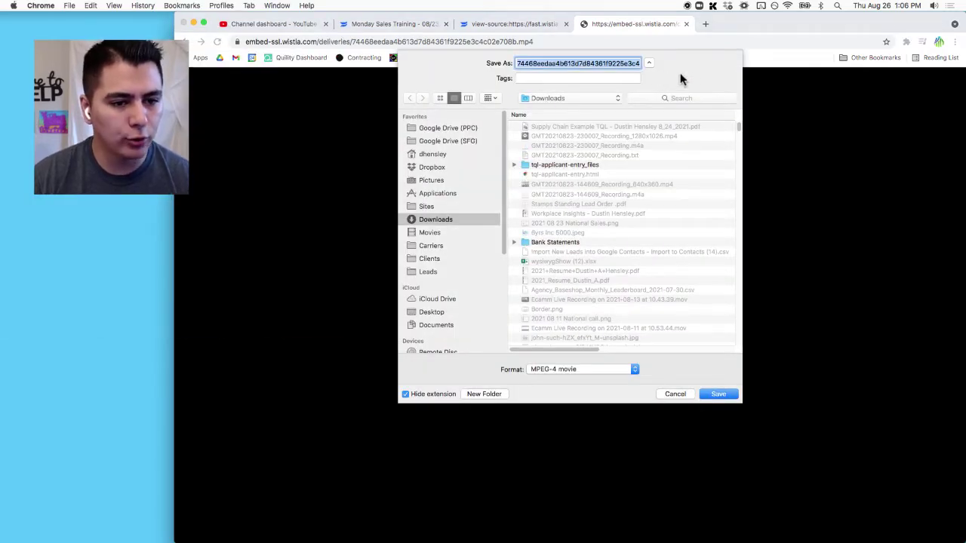
type("2021 08 23 Monday Sales Trainin")
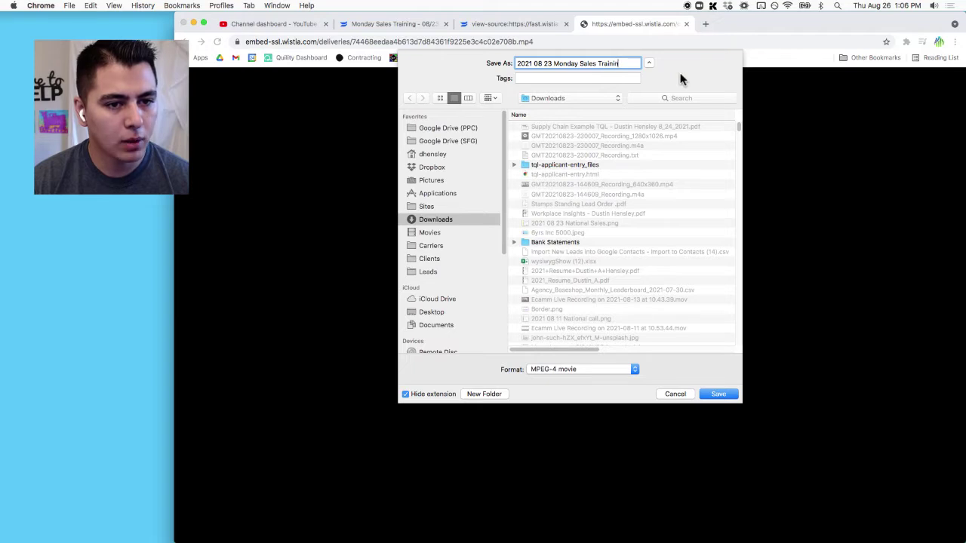
type("g")
key("Return")
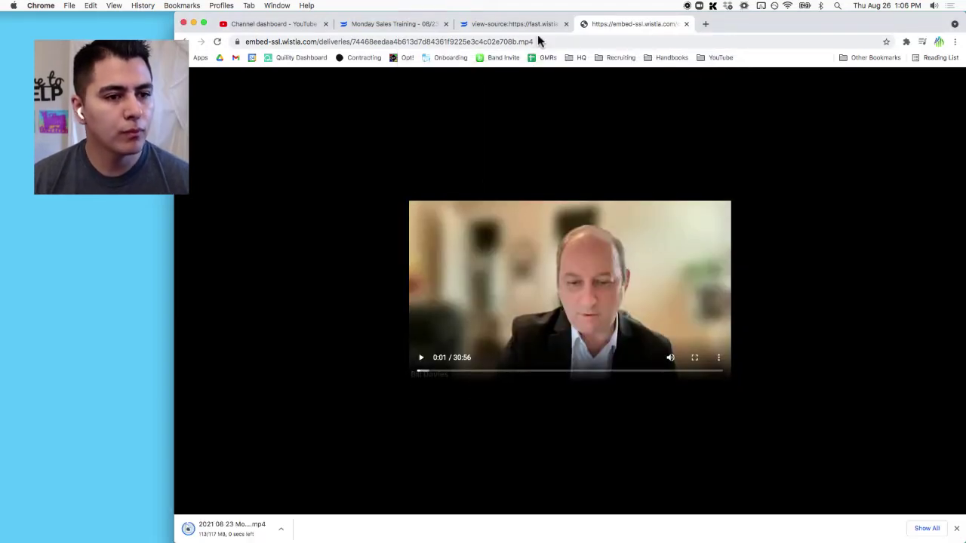
Close the mp4 video, page source and Wistia training tabs to return to the YouTube Studio channel dashboard
left_click(388, 25)
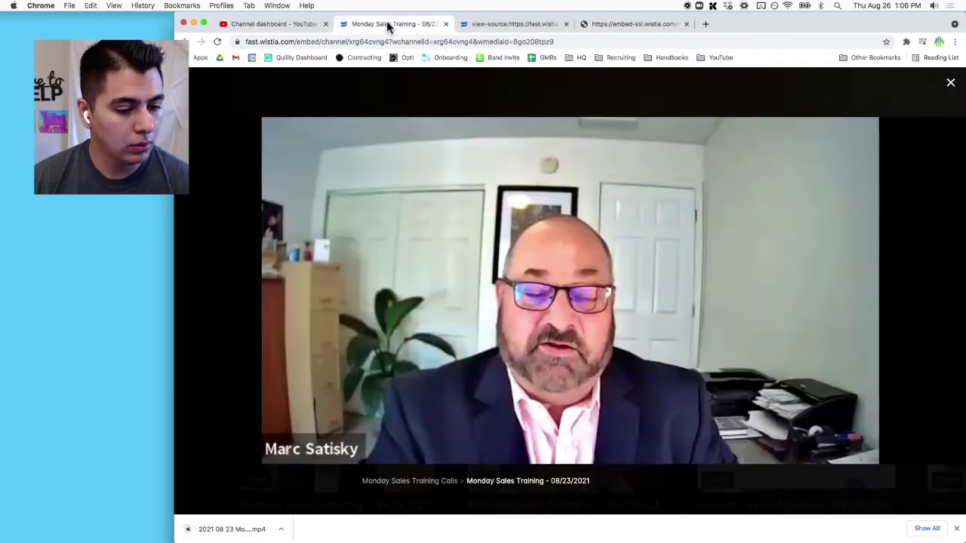
left_click(650, 26)
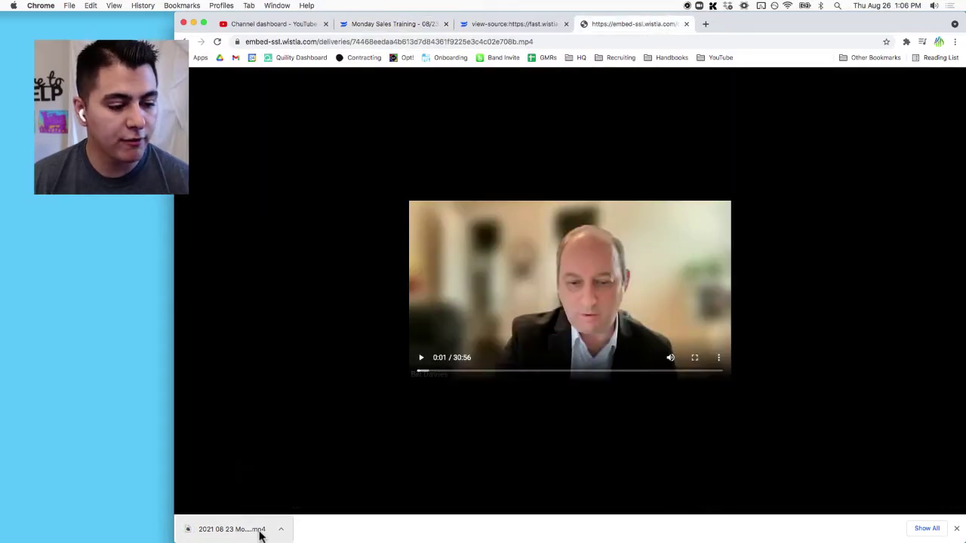
left_click(686, 23)
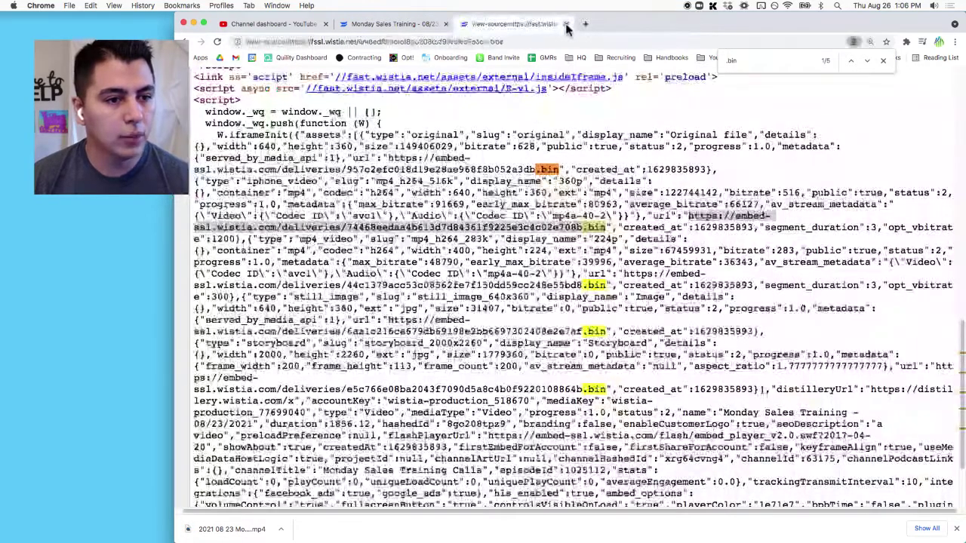
left_click(567, 25)
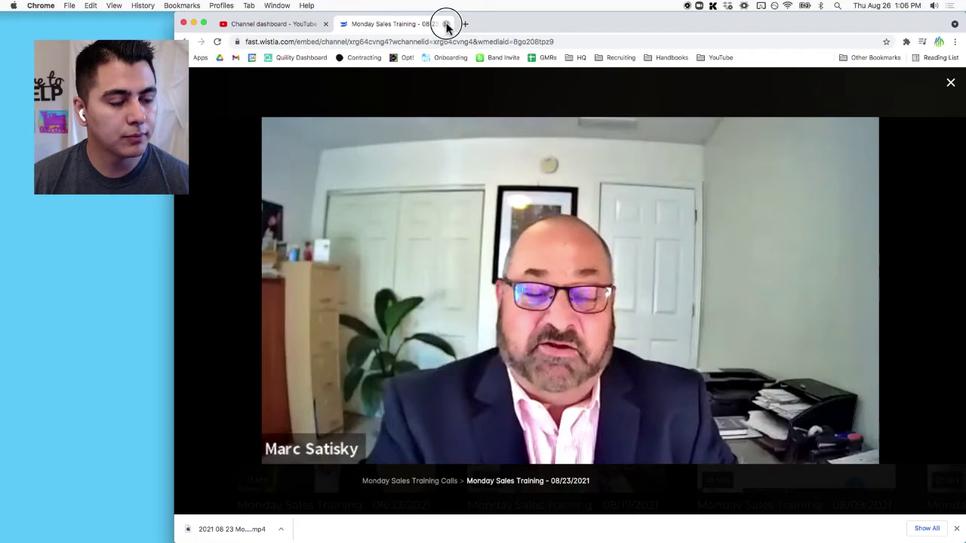
left_click(446, 24)
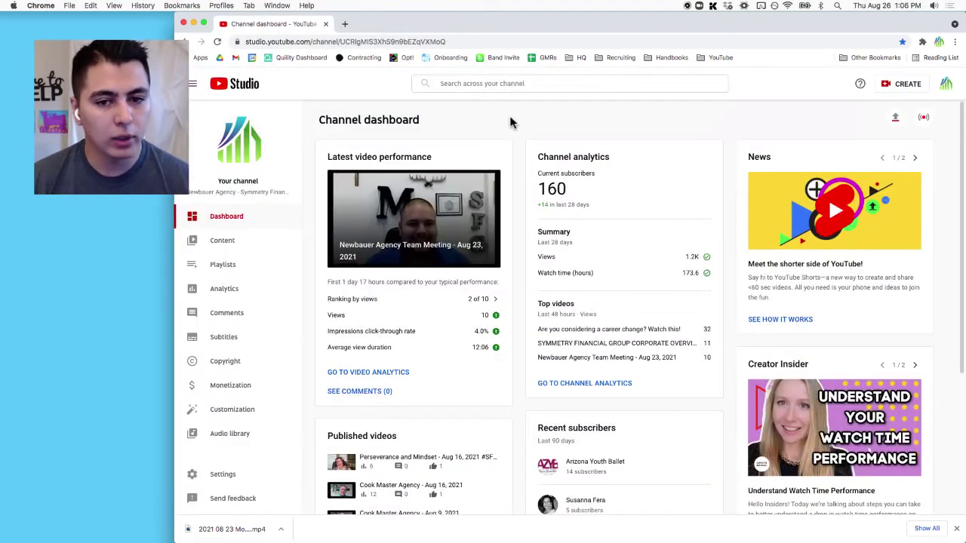
Start a YouTube video upload with the downloaded 2021 08 23 Monday Sales Training.mp4 file
left_click(721, 60)
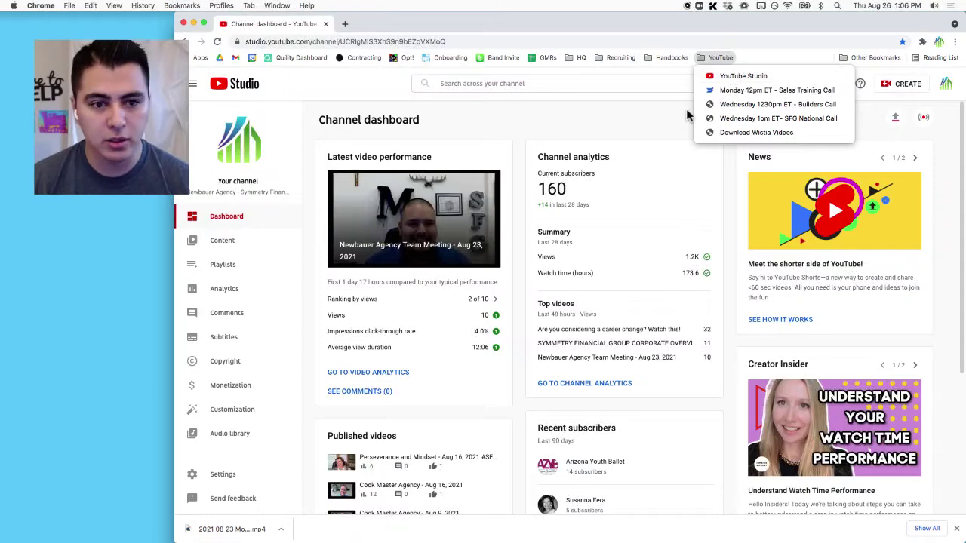
left_click(821, 123)
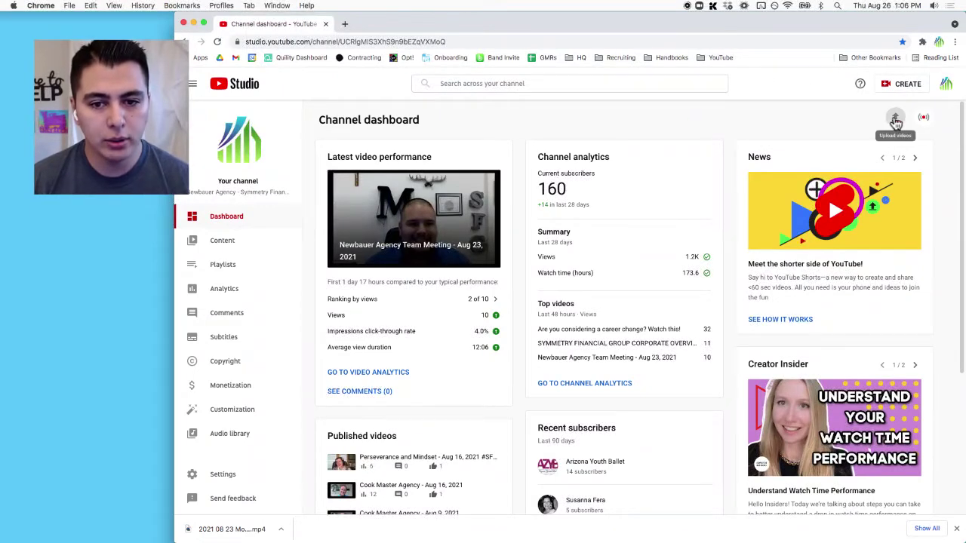
left_click(893, 120)
left_click_drag(239, 535, 556, 252)
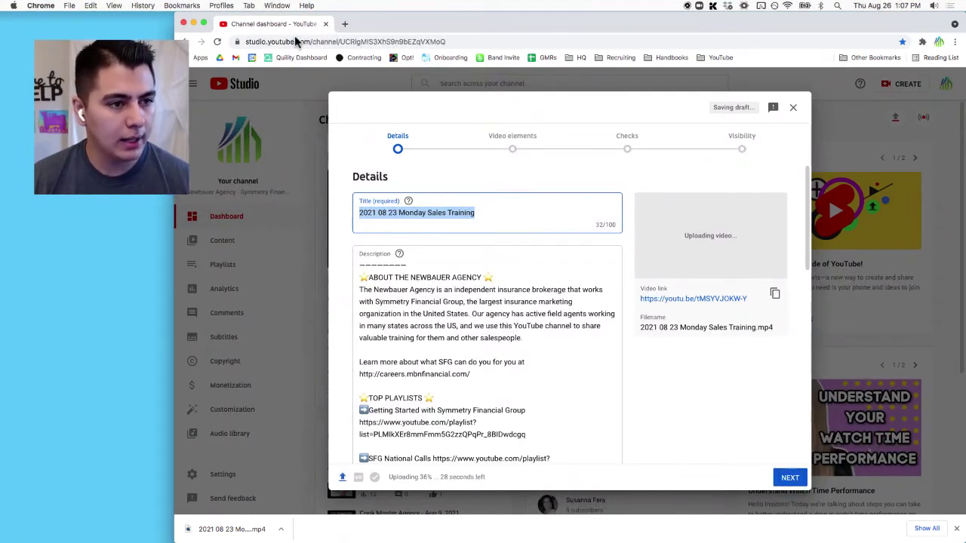
Load facebook.com/symmetryfinancialgroup in a new tab
left_click(344, 23)
type("face")
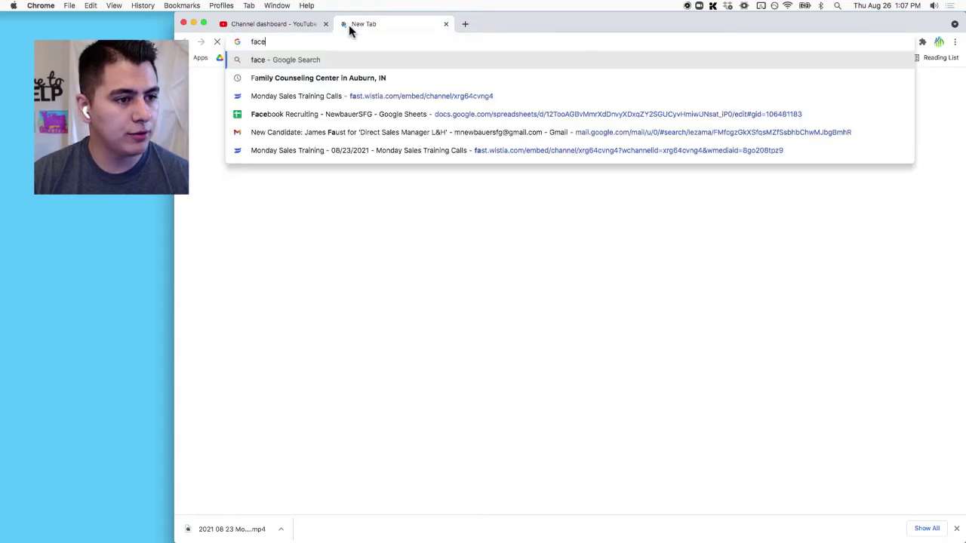
type("book.com")
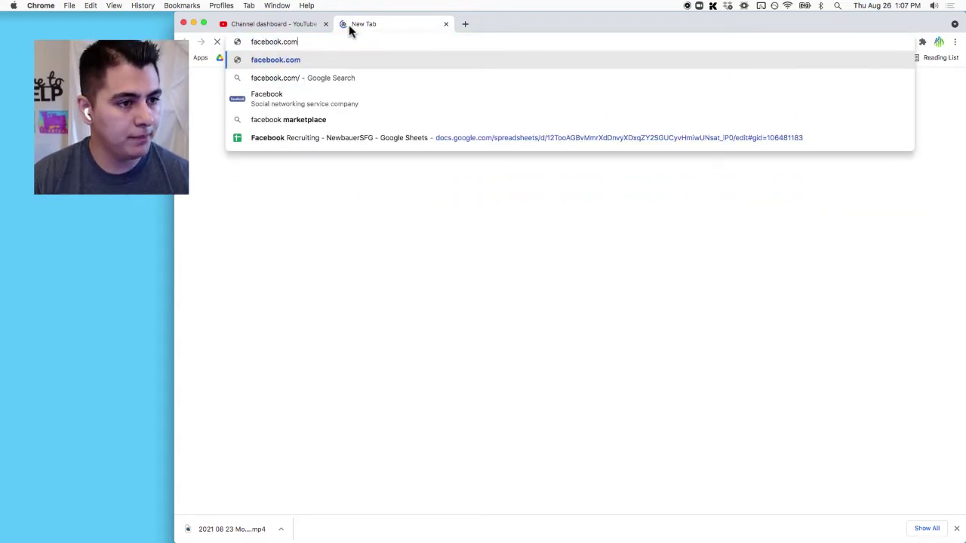
type("/symmetr")
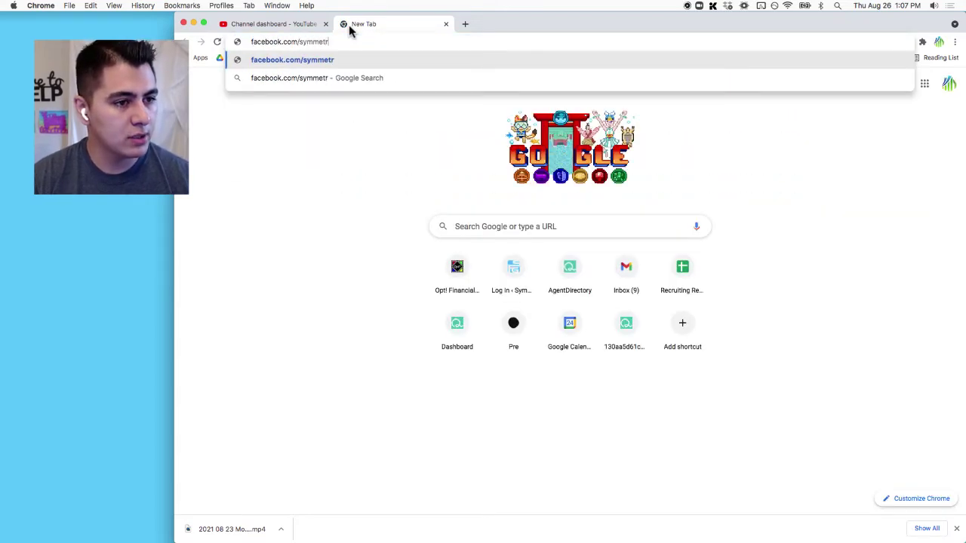
type("yfinancialgroup")
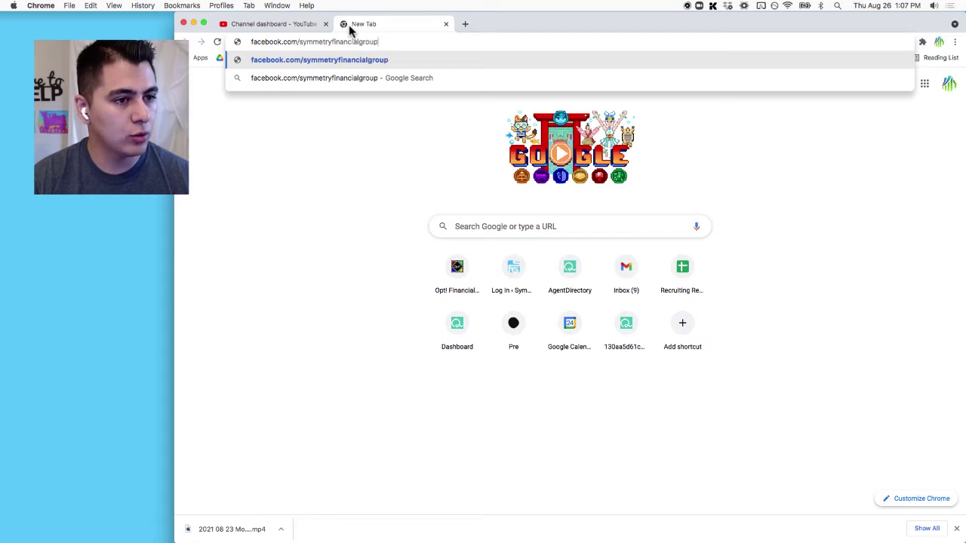
key("Return")
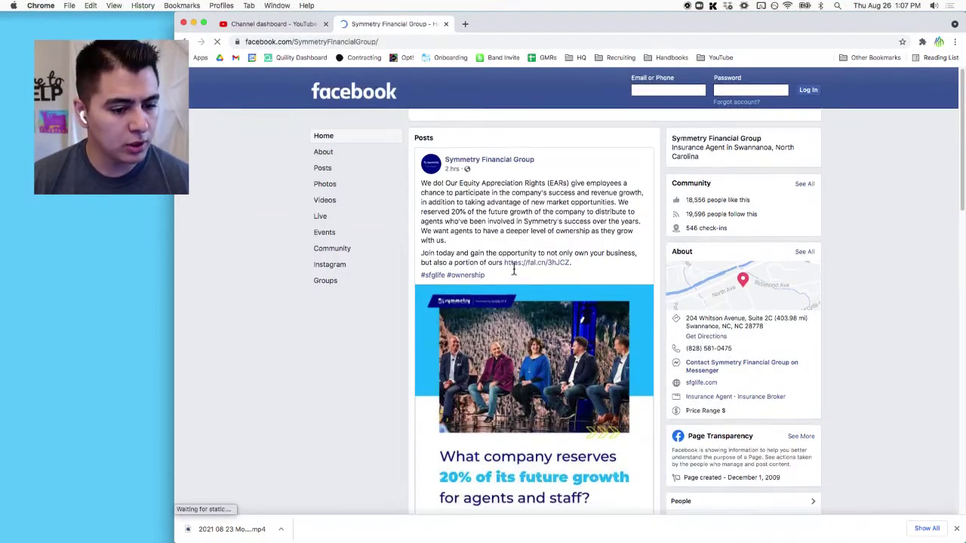
Log in to Facebook from the Symmetry Financial Group page with the saved account e-mail and the account password
scroll(513, 269, "down", 7)
scroll(574, 295, "down", 8)
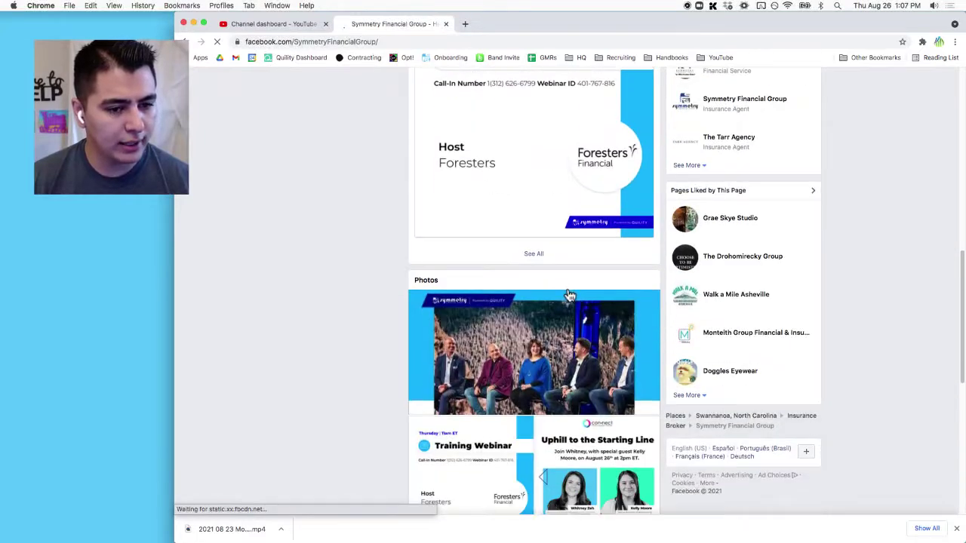
scroll(574, 258, "down", 2)
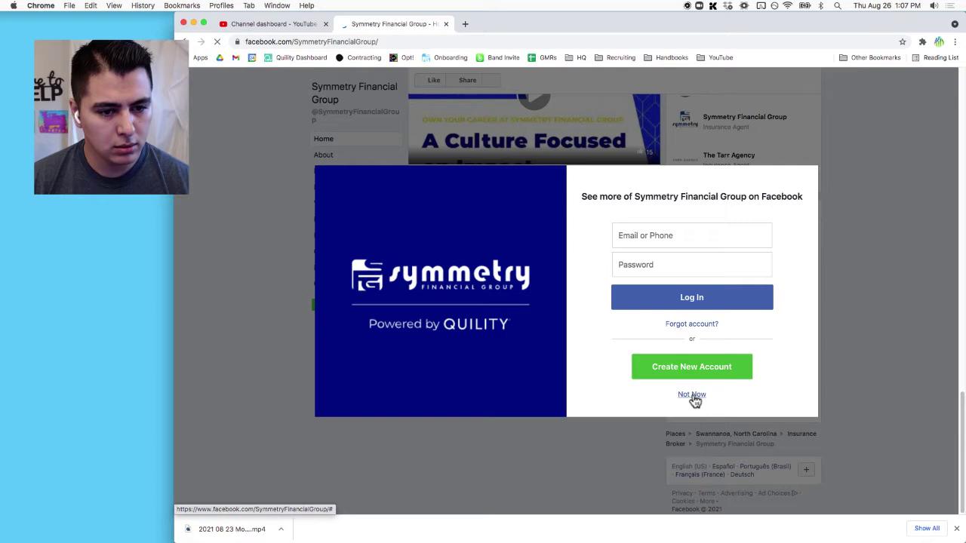
left_click(660, 236)
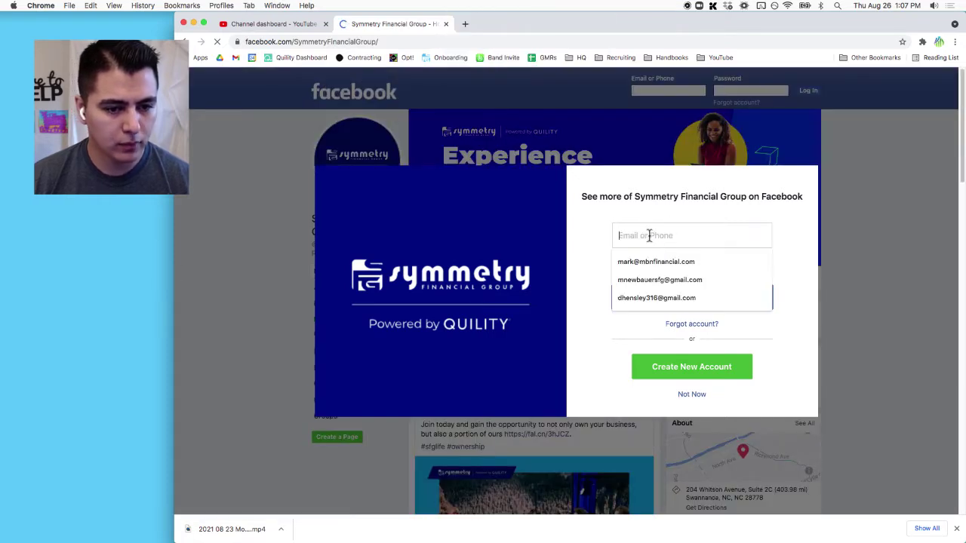
left_click(671, 297)
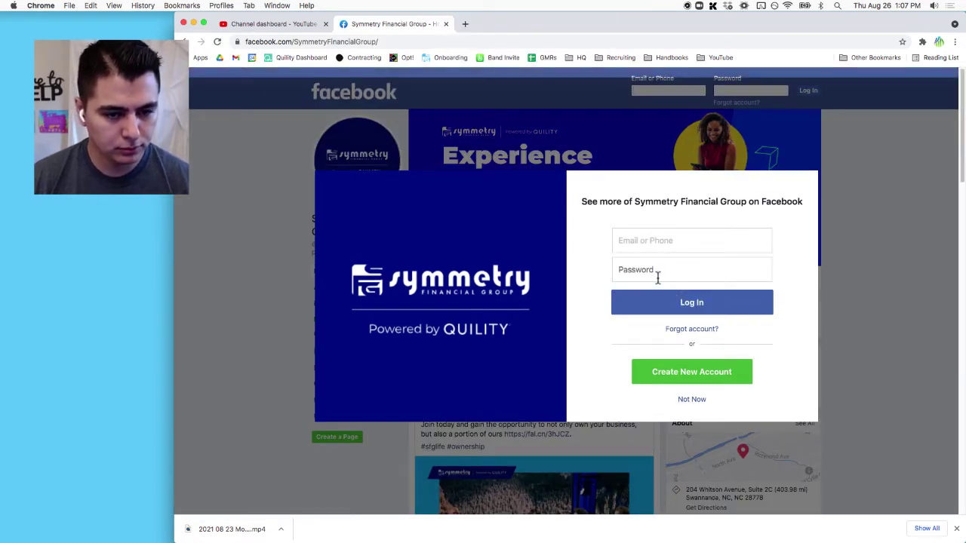
left_click(674, 92)
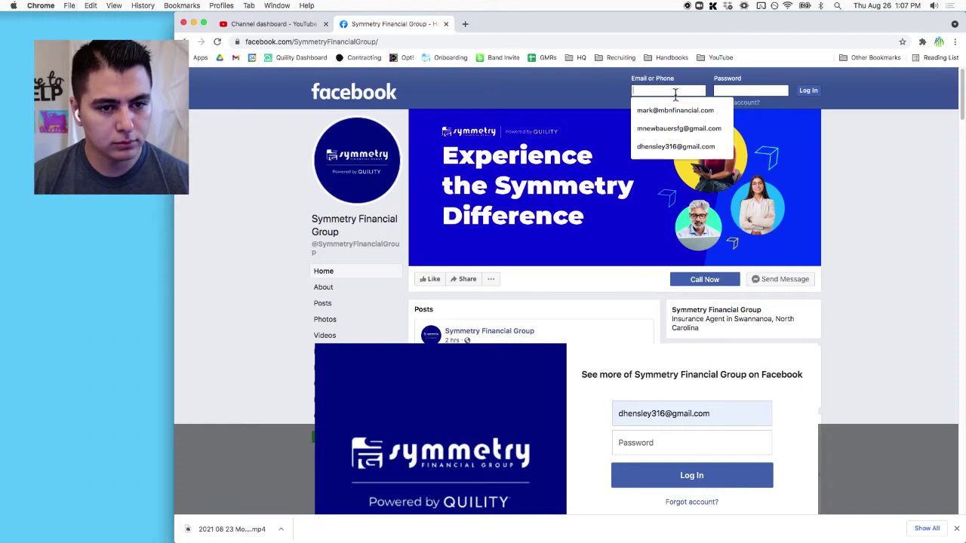
left_click(688, 144)
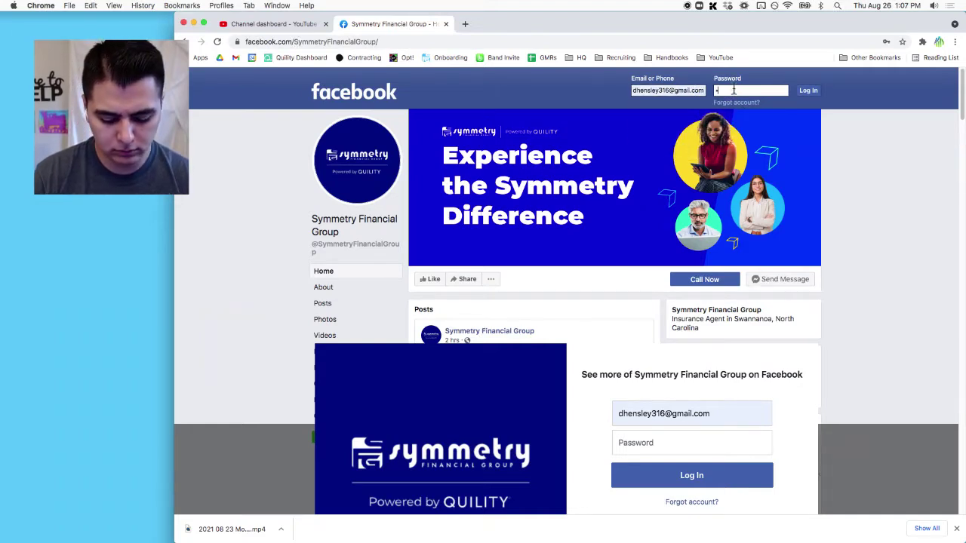
key("Return")
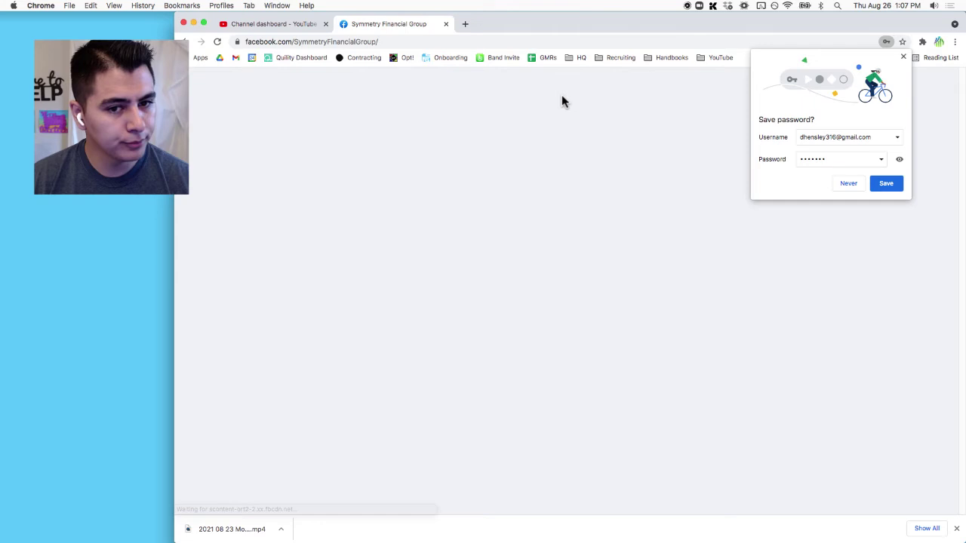
Dismiss the browser's password-saving and Facebook notification prompts without accepting either one
left_click(903, 57)
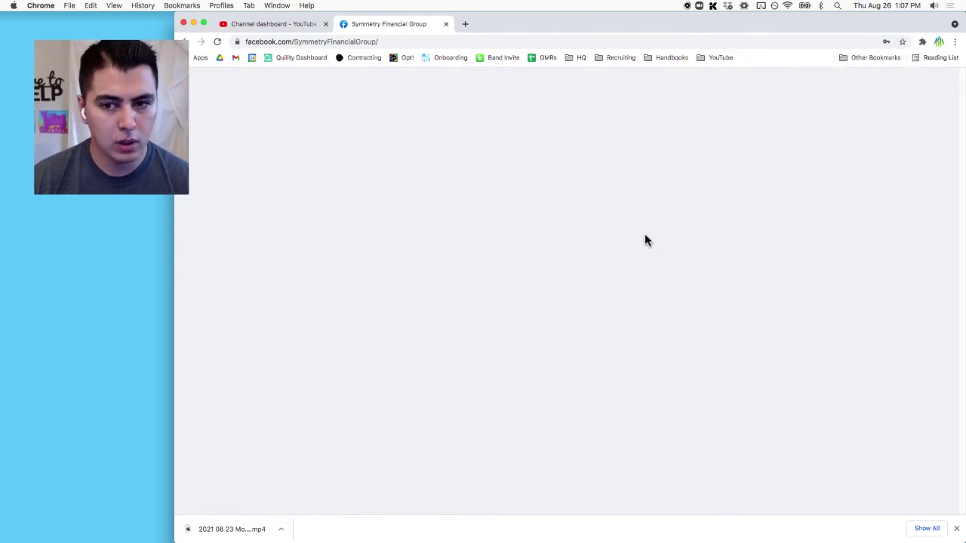
scroll(645, 240, "down", 3)
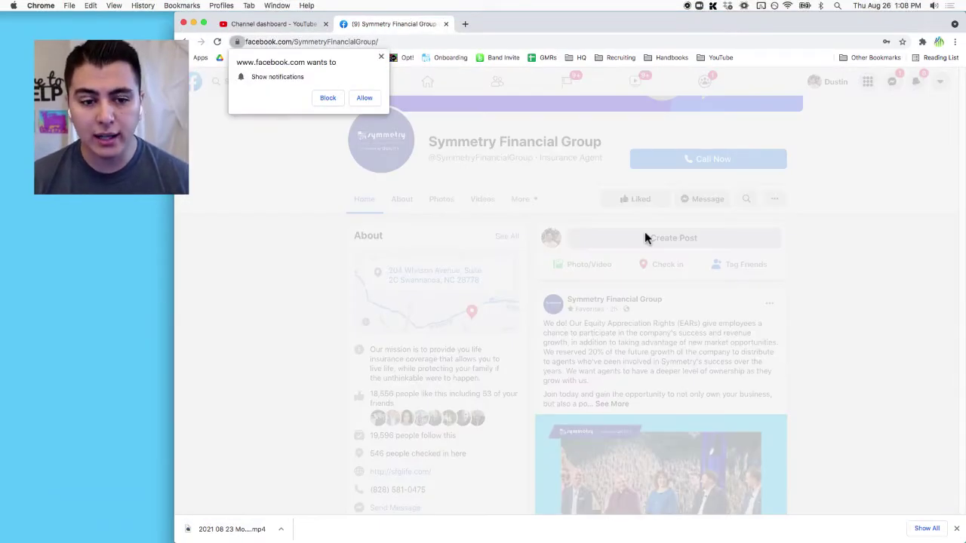
left_click(381, 58)
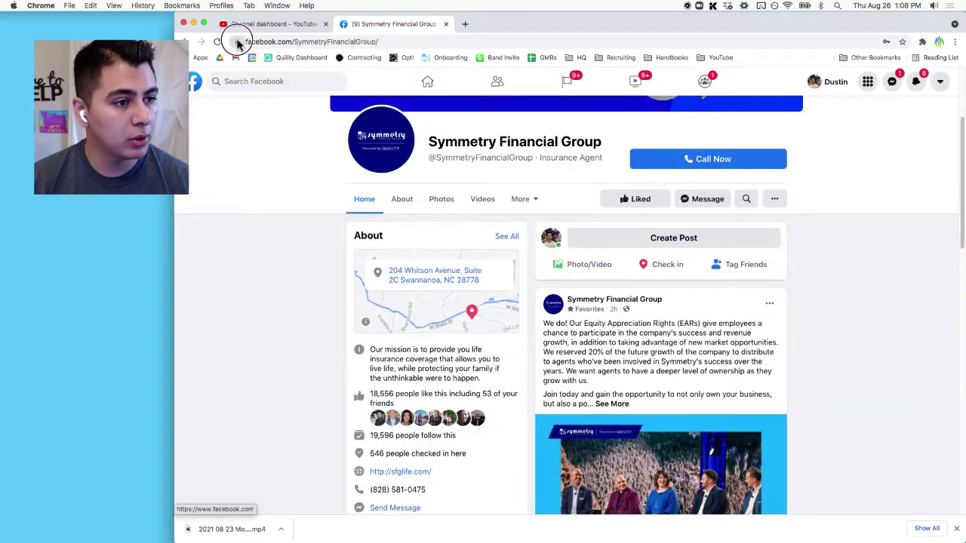
Bookmark the Facebook page in the YouTube bookmarks folder below Download Wistia Videos, and rename the bookmark Symmetry Financial Group
left_click(717, 58)
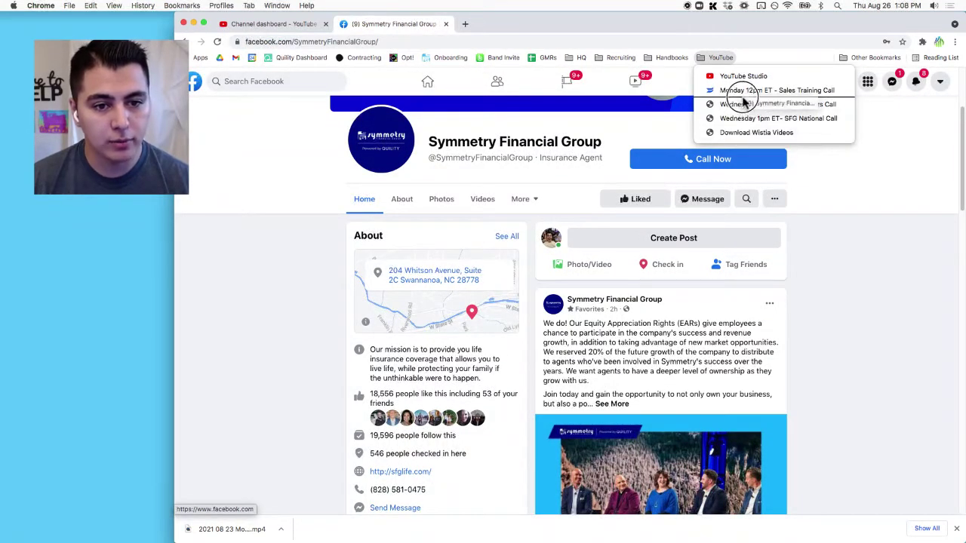
left_click_drag(743, 102, 744, 136)
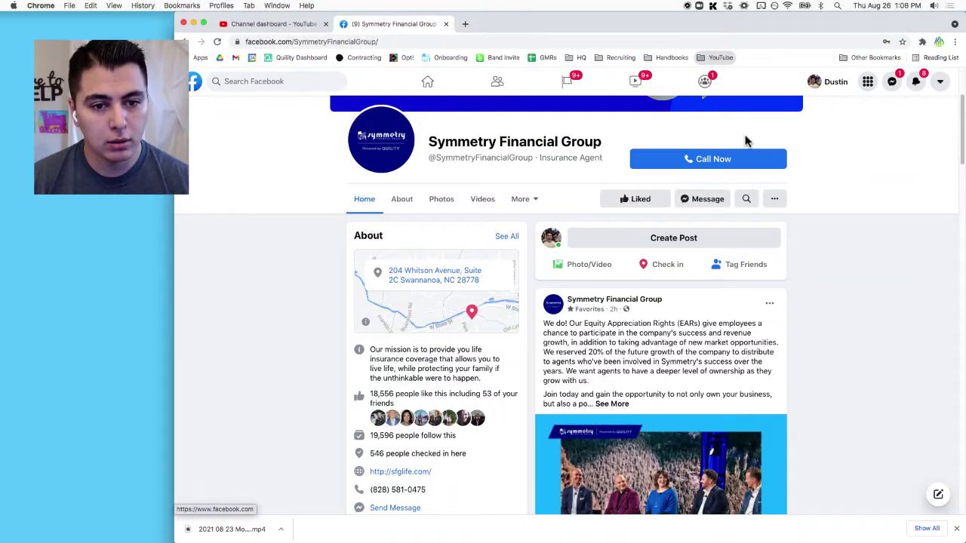
left_click(721, 60)
right_click(738, 146)
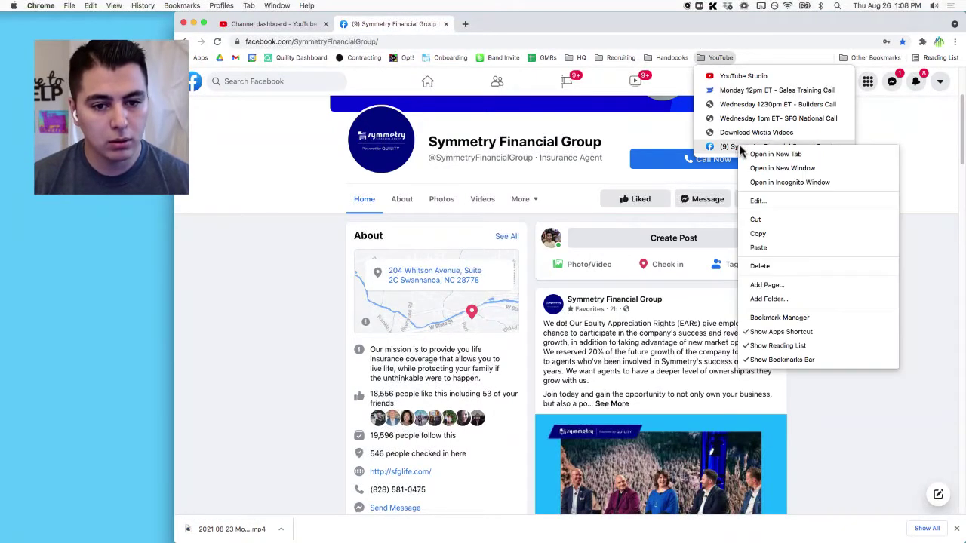
left_click(756, 200)
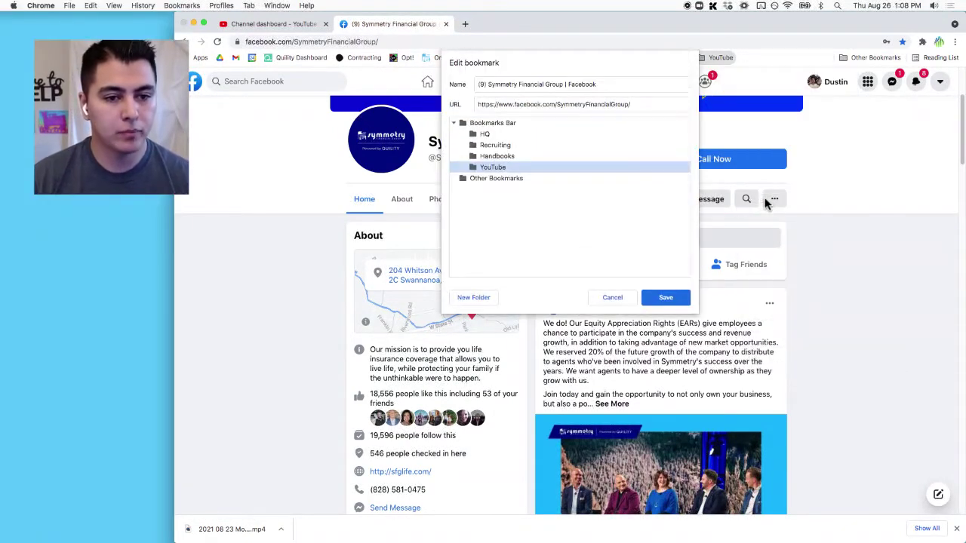
key("Left")
key("shift+alt+Right")
key("shift+alt+Right")
key("shift+alt+Left")
key("BackSpace")
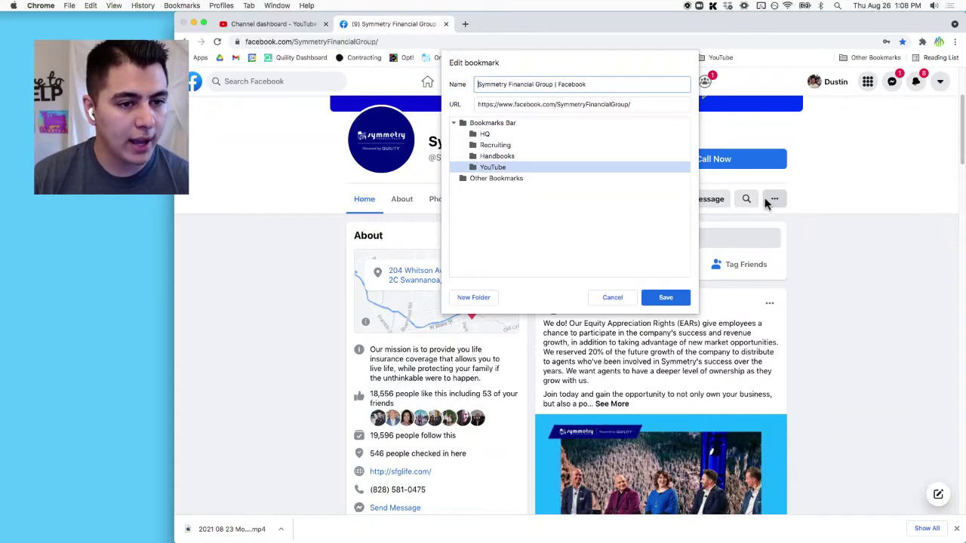
key("shift+alt+Left")
key("shift+alt+Left")
key("BackSpace")
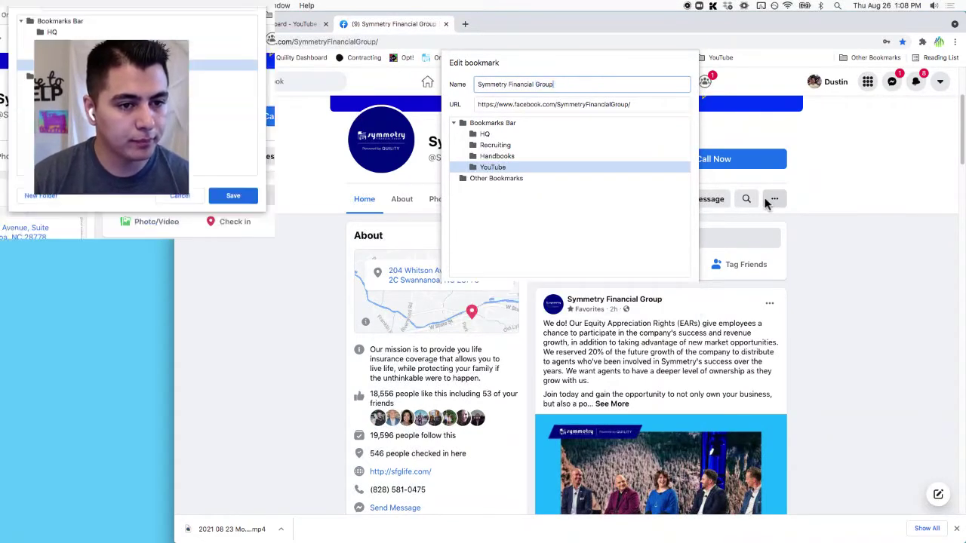
key("Return")
Find the August 23 Monday Sales Training Call post in the page's feed and review its text, topic and hosts
scroll(848, 270, "down", 12)
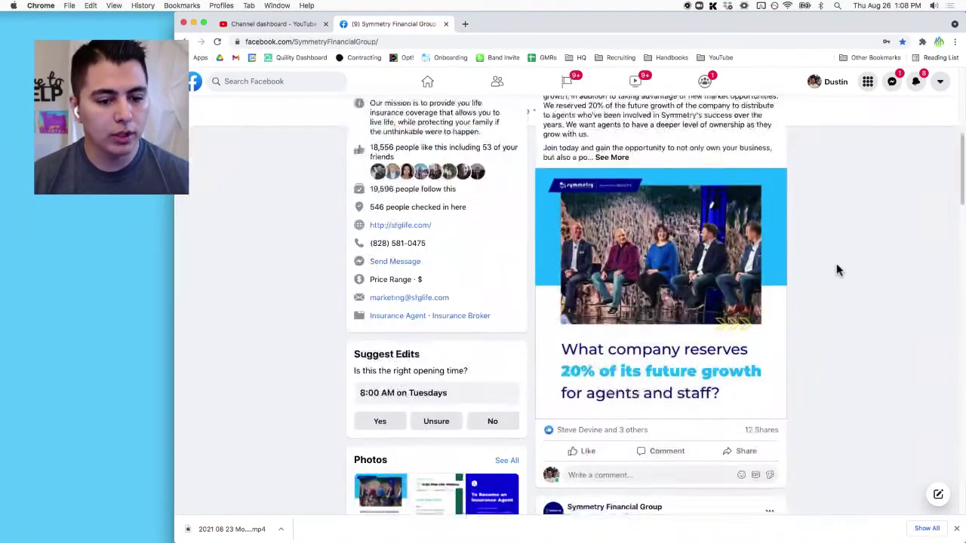
scroll(831, 270, "down", 10)
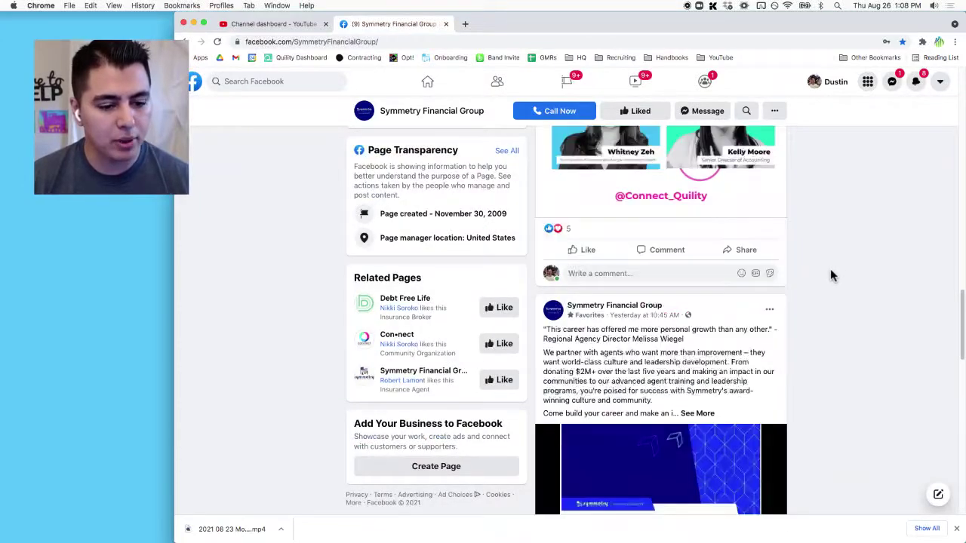
scroll(827, 270, "down", 10)
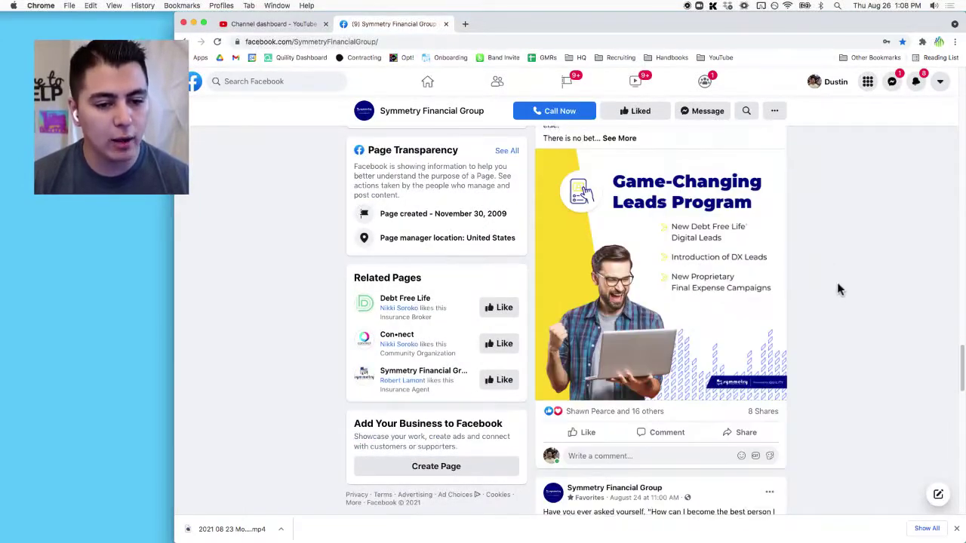
scroll(828, 280, "down", 5)
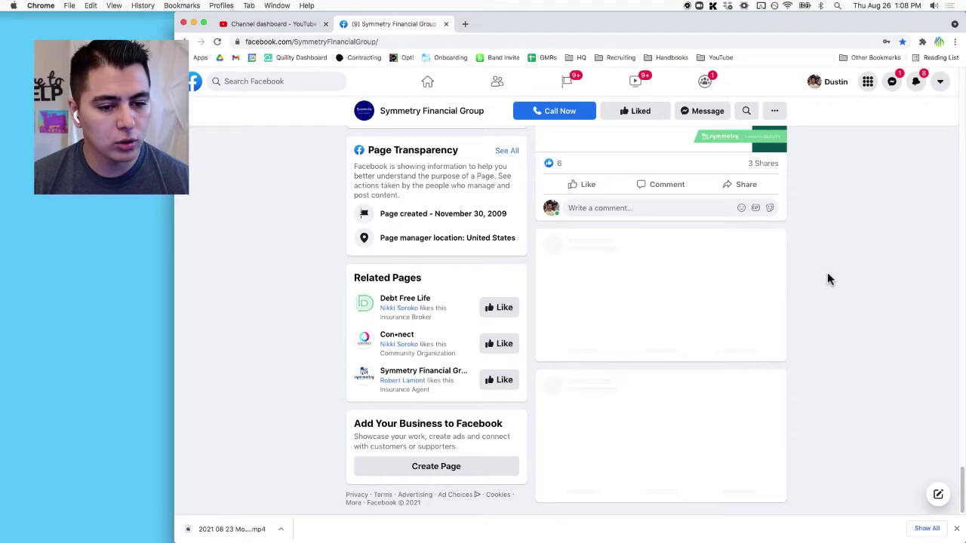
scroll(814, 273, "down", 8)
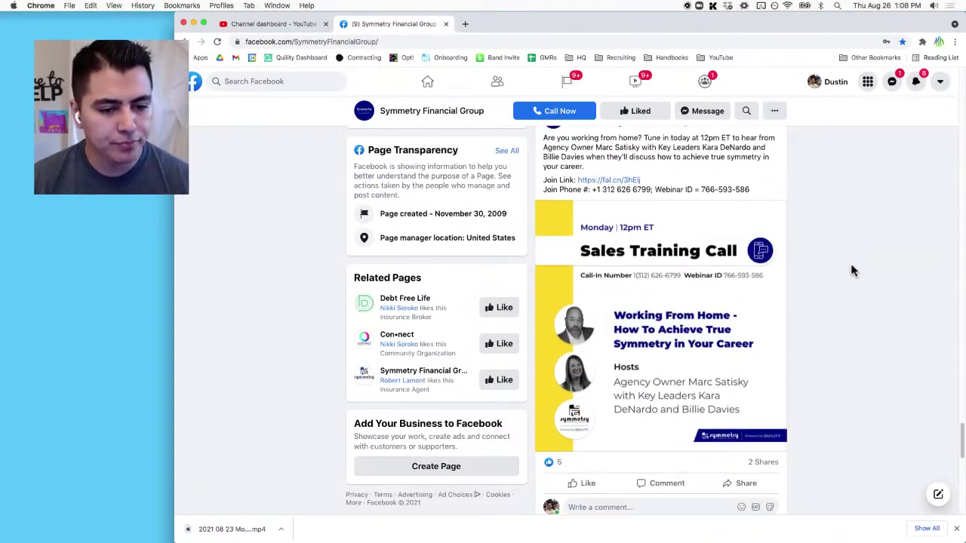
scroll(851, 269, "up", 3)
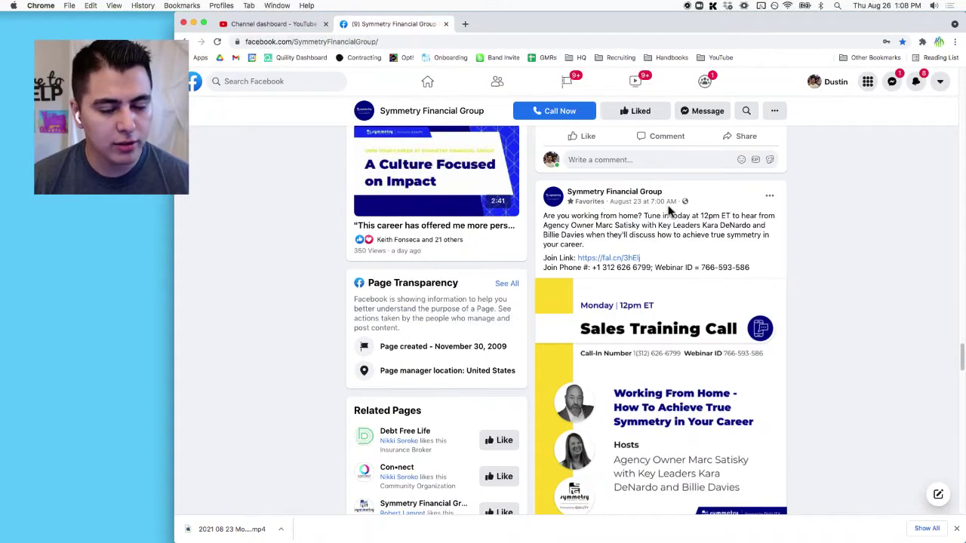
scroll(674, 216, "down", 2)
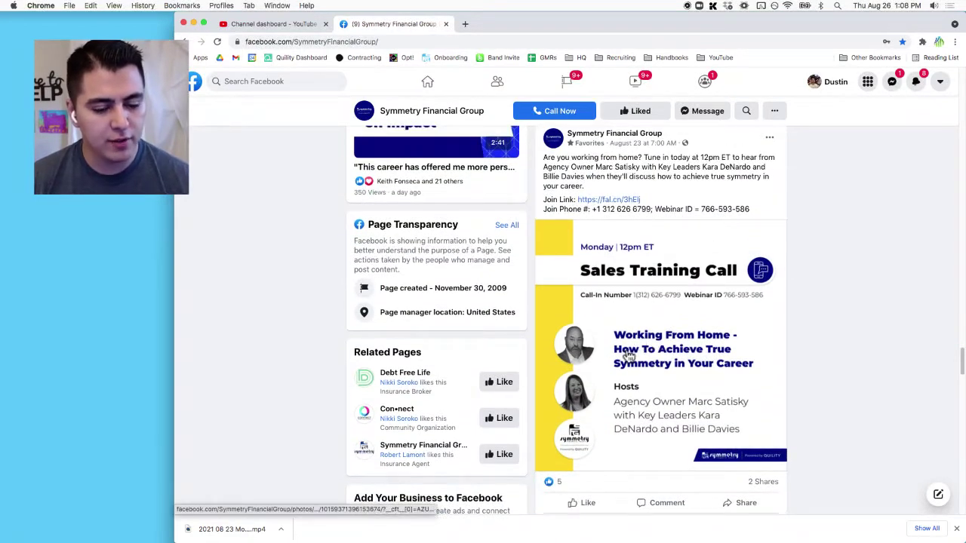
scroll(634, 351, "down", 1)
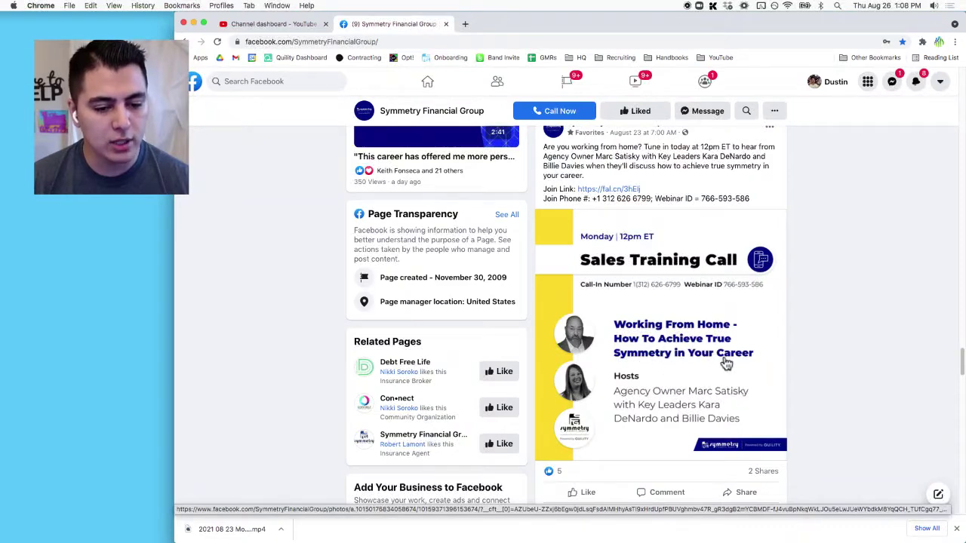
scroll(754, 359, "down", 2)
scroll(747, 351, "up", 4)
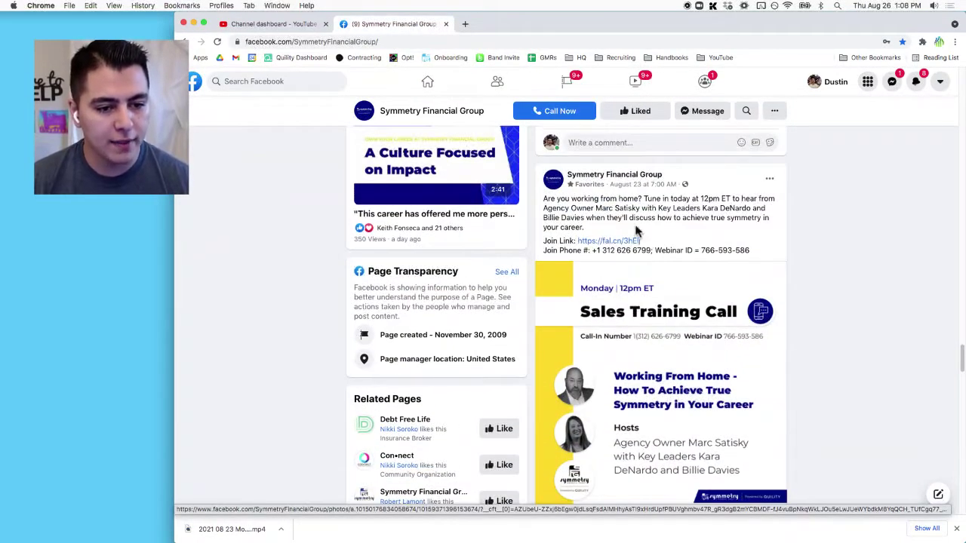
Copy the post's opening "Are you working from home?" paragraph into the YouTube video description, above the dashed line
triple_click(609, 202)
right_click(611, 203)
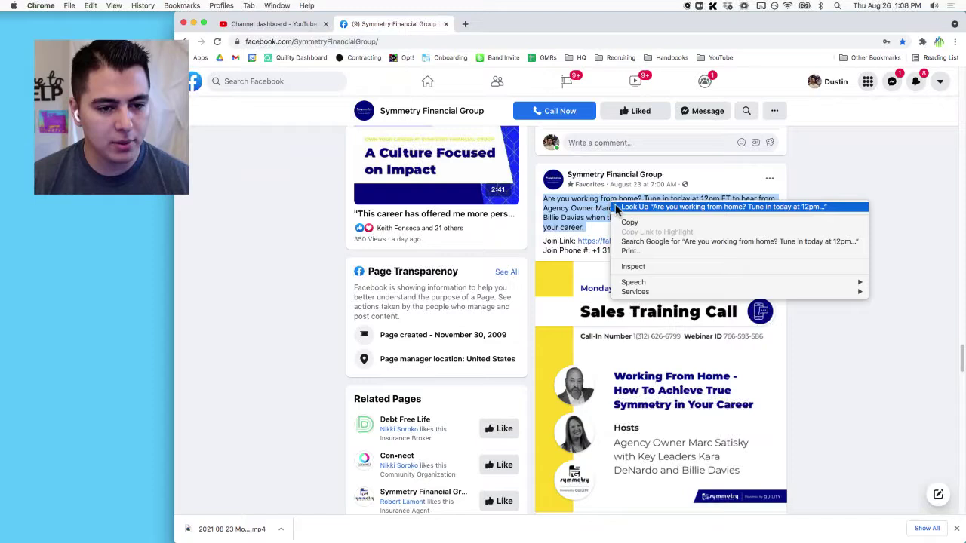
left_click(635, 222)
scroll(675, 226, "down", 3)
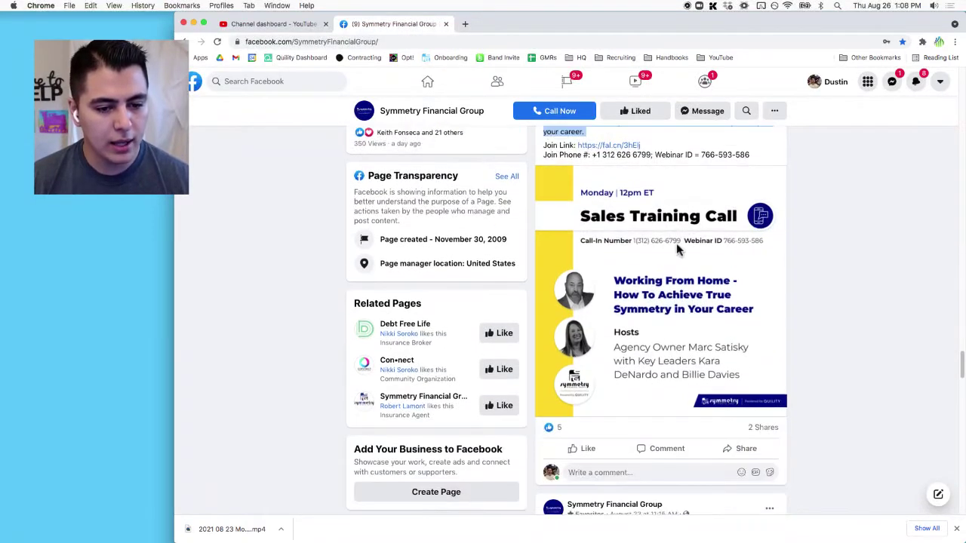
scroll(676, 256, "up", 1)
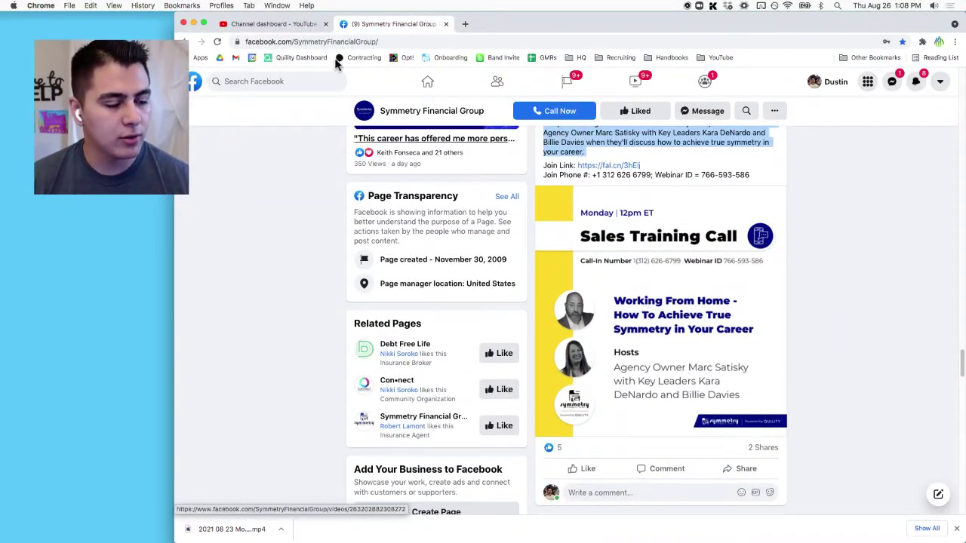
left_click(287, 26)
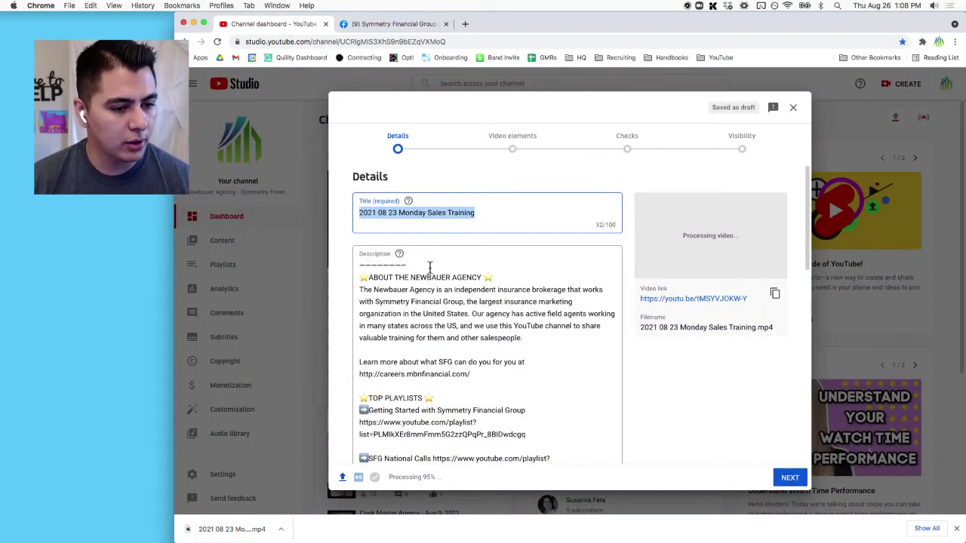
left_click(430, 269)
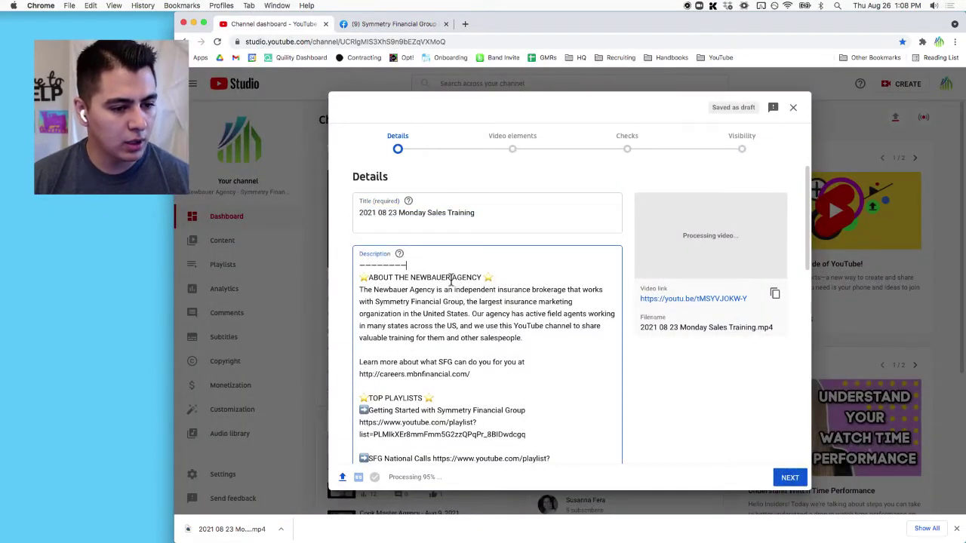
key("Return")
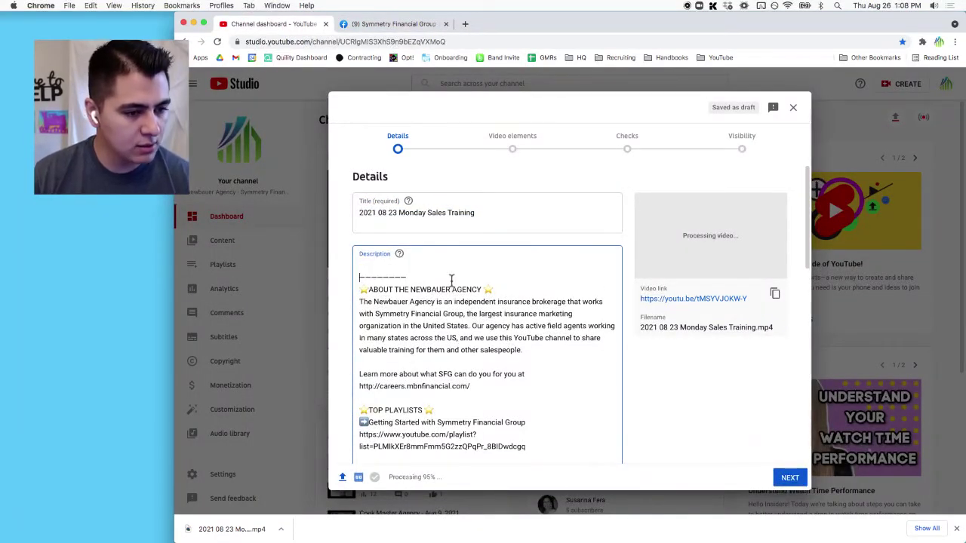
key("super+v")
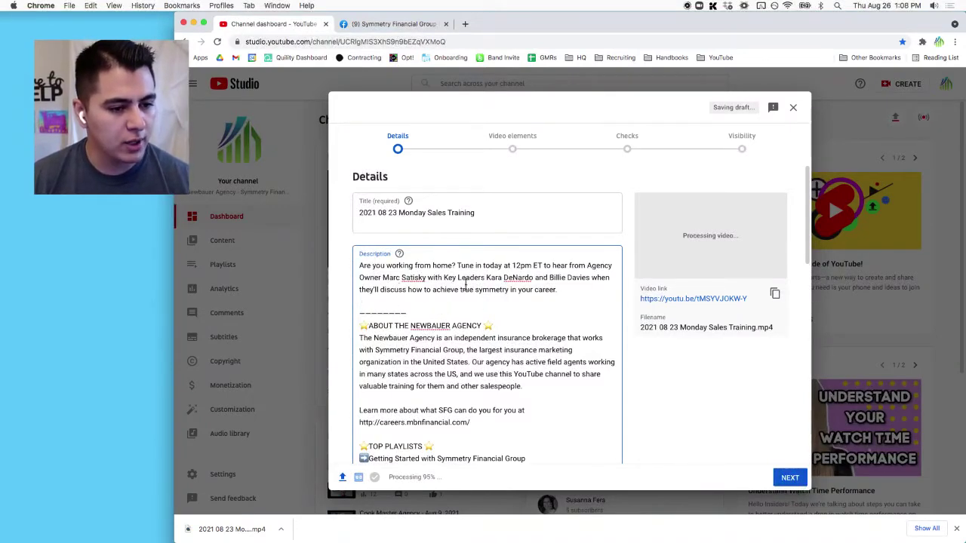
Remove "today at 12pm ET" from the pasted opening paragraph of the video description
left_click_drag(457, 268, 501, 269)
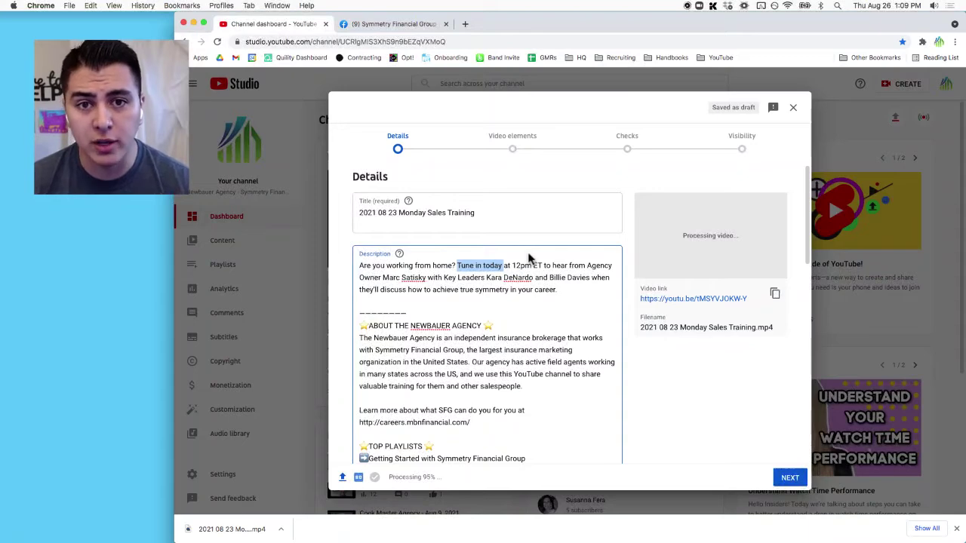
left_click(512, 289)
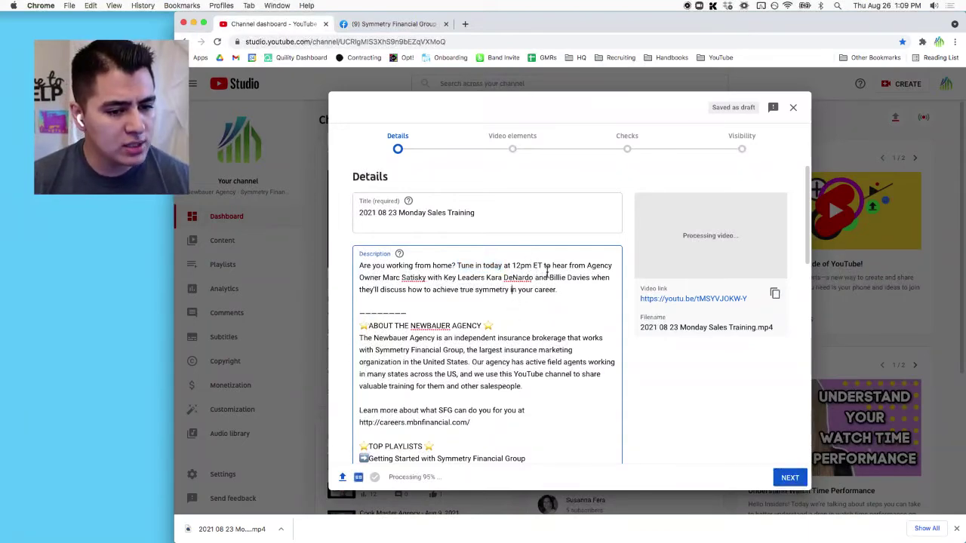
left_click_drag(482, 265, 542, 266)
key("BackSpace")
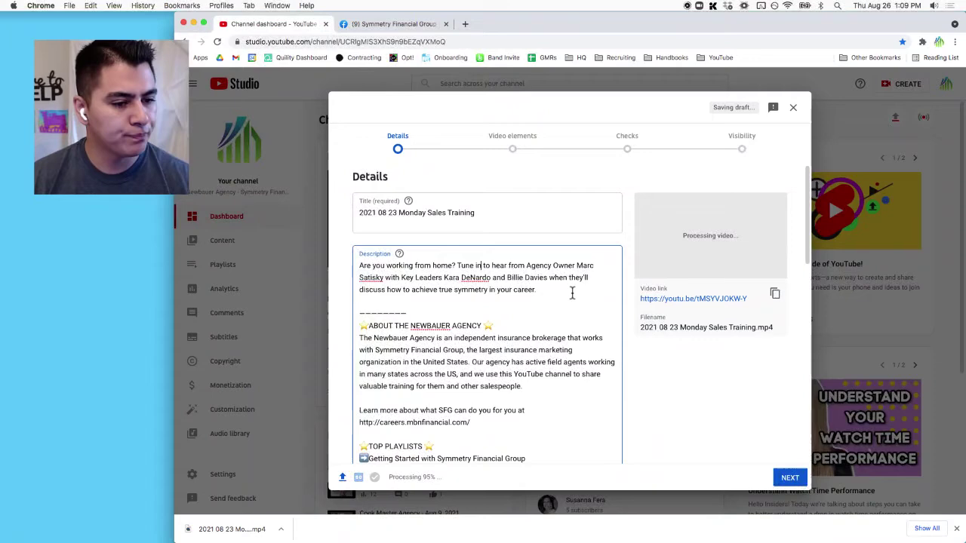
Replace the video title with "Working From Home - How to Achieve True Symmetry in Your Career - Aug 23, 2021 #SFGSales"
left_click(458, 213)
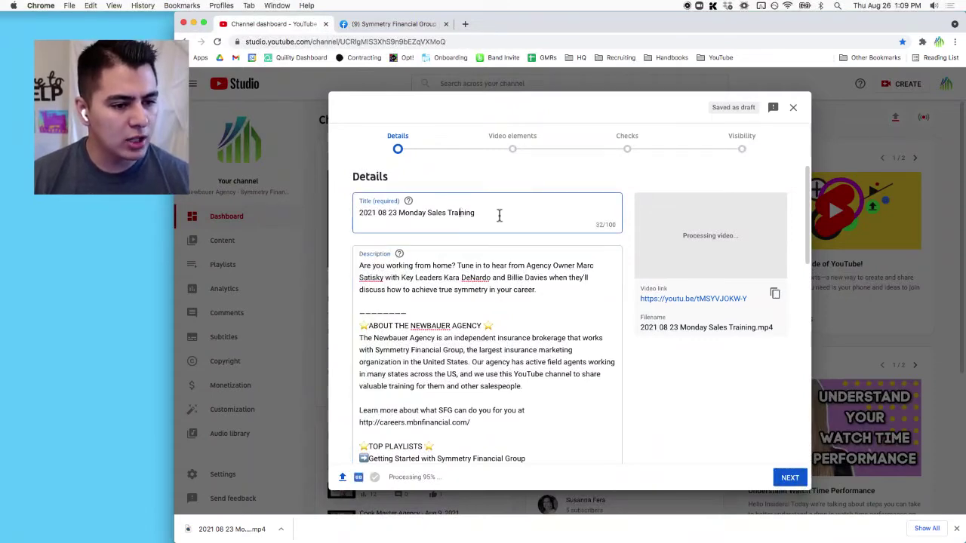
left_click(387, 24)
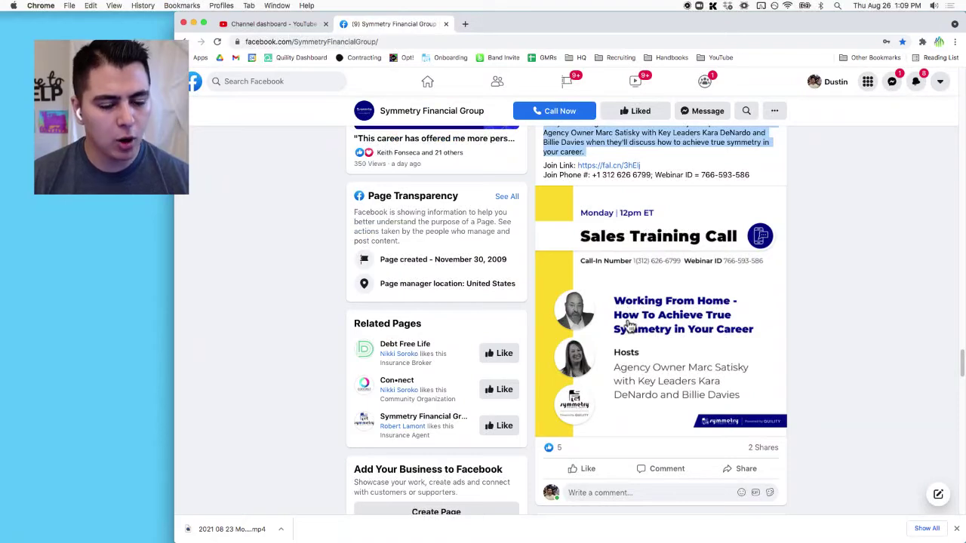
left_click(279, 24)
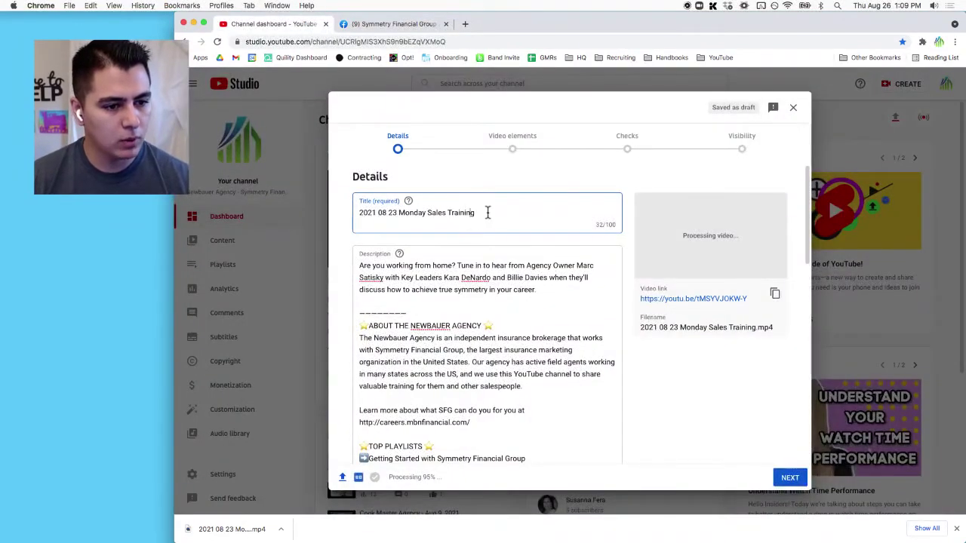
key("super+a")
type("Working Fro")
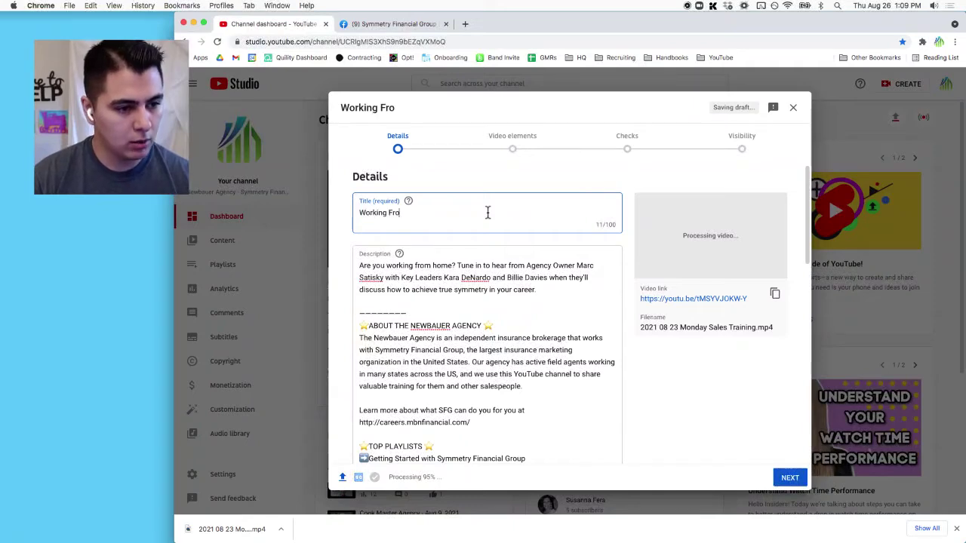
type("m Home - How to ")
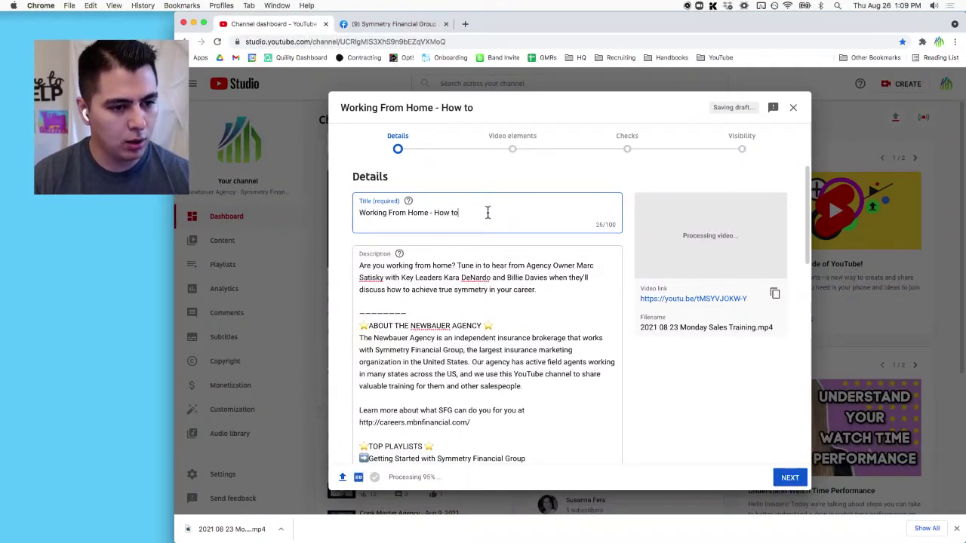
type("Achieve T")
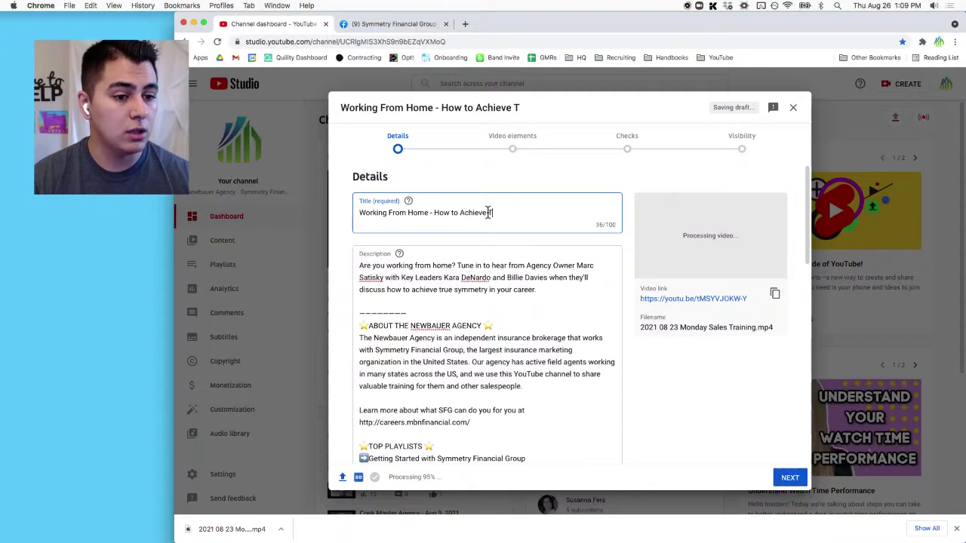
type("rue Symmetry in Your Ca")
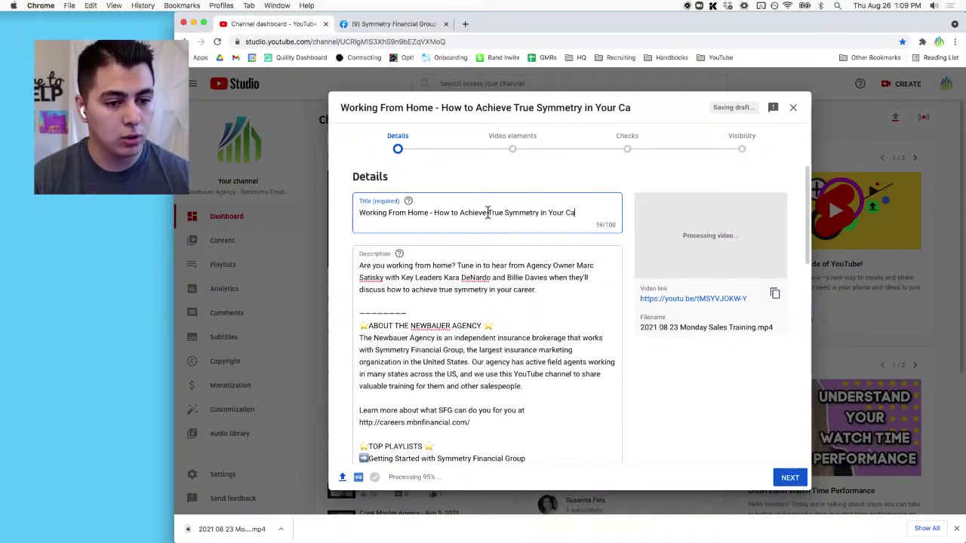
type("r")
type("e")
key("BackSpace")
key("BackSpace")
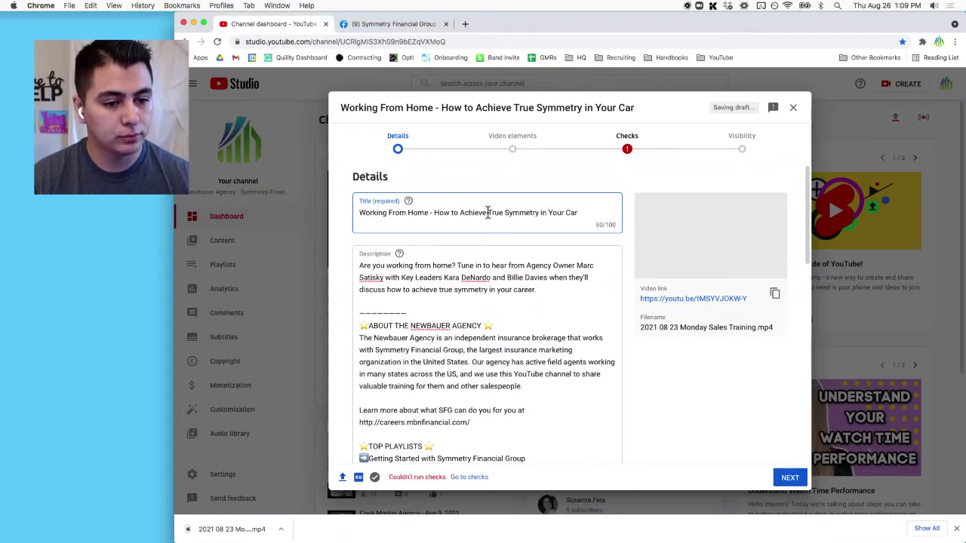
type("eer -")
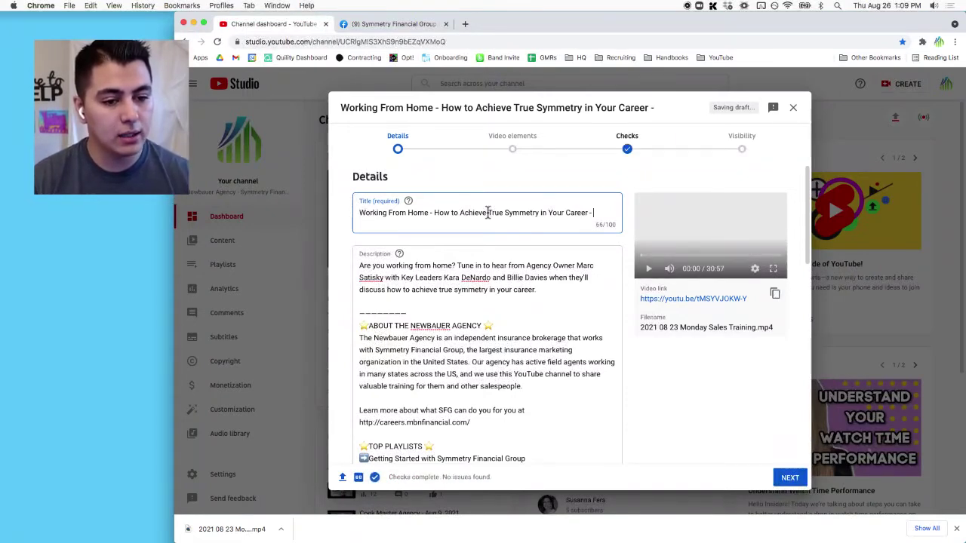
type(" #")
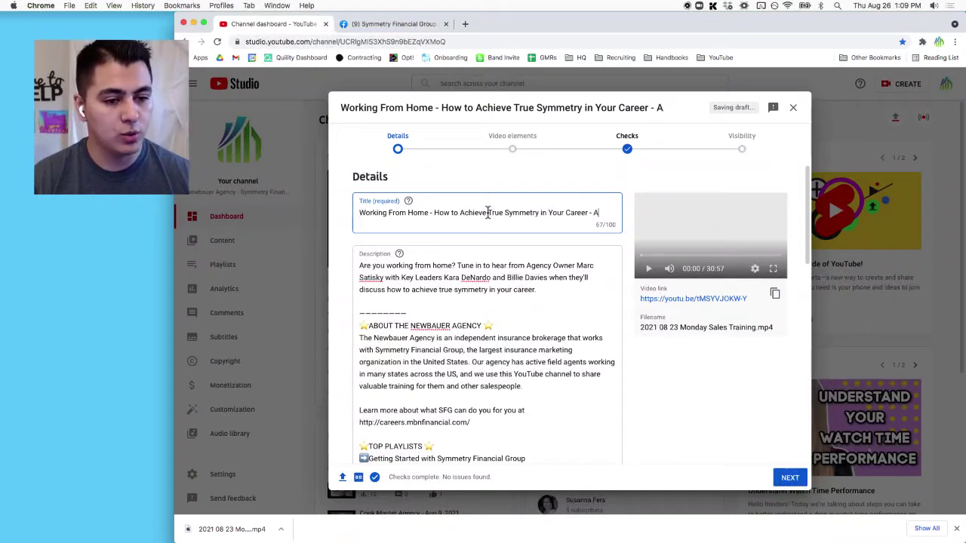
type("ug 23, 2021 #SFGSales")
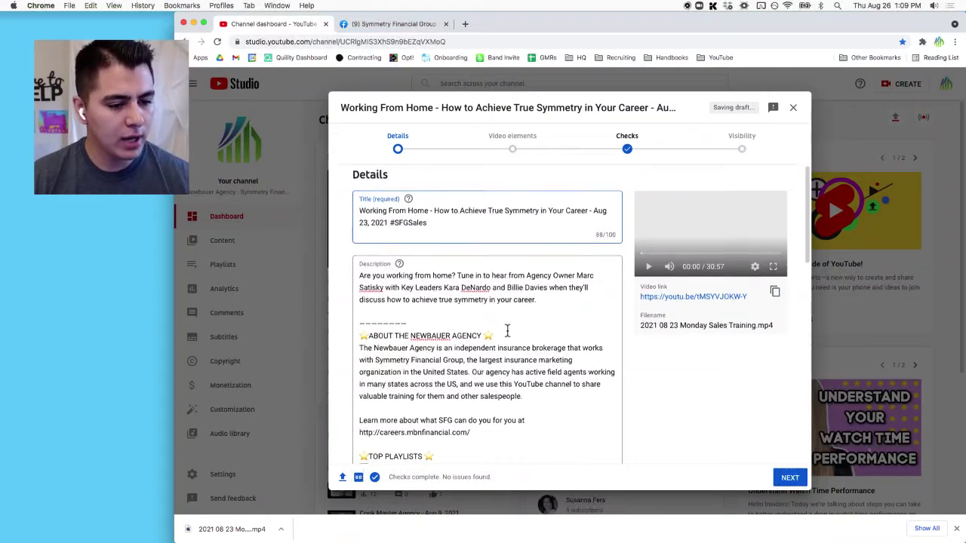
Add the video to the SFG National Calls playlist
scroll(490, 336, "down", 5)
scroll(498, 332, "down", 5)
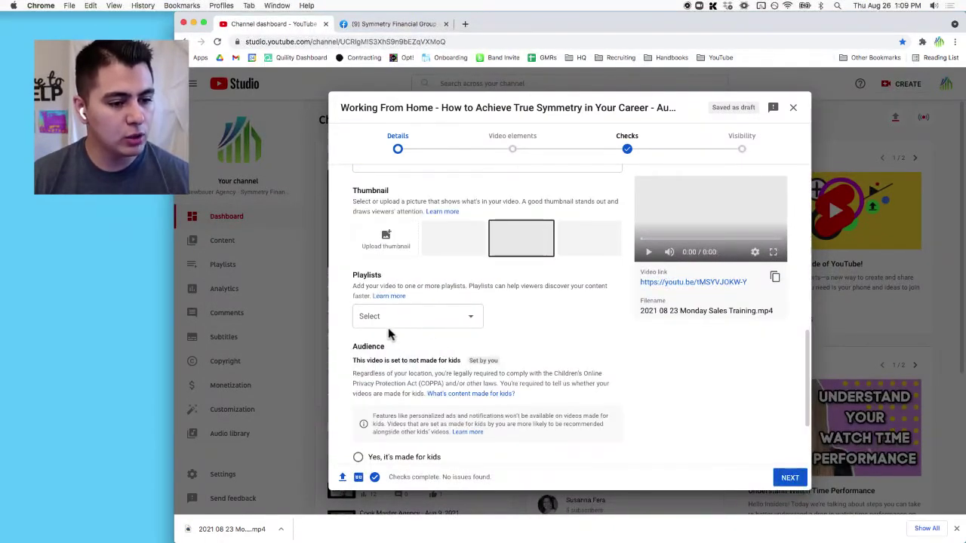
left_click(392, 317)
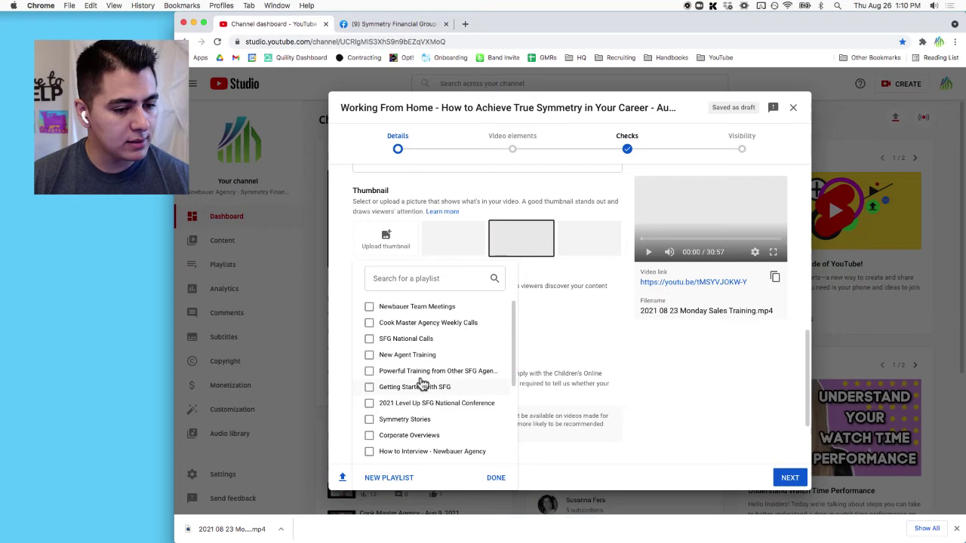
left_click(411, 340)
scroll(462, 358, "down", 3)
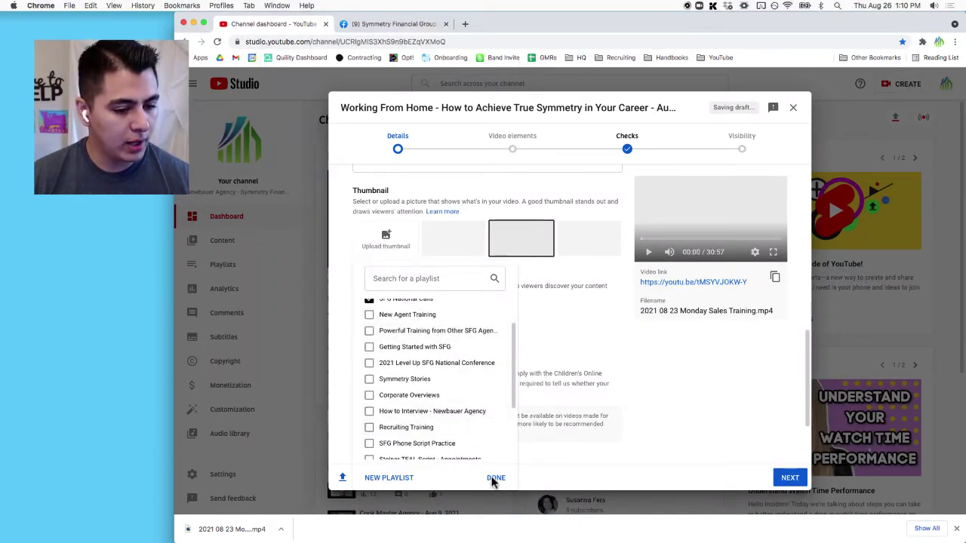
left_click(494, 478)
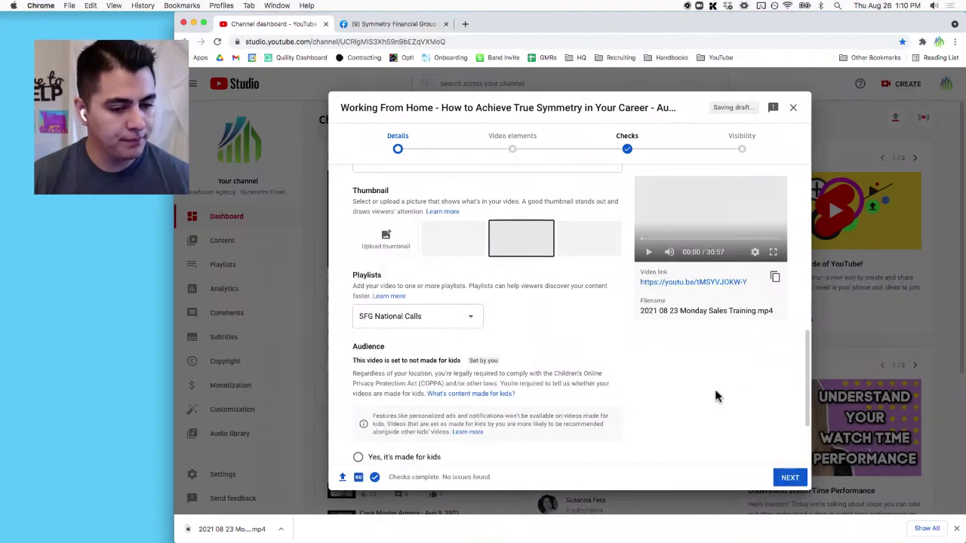
Proceed to the visibility settings without adding video elements, and schedule the video to go public on Aug 30, 2021
left_click(789, 476)
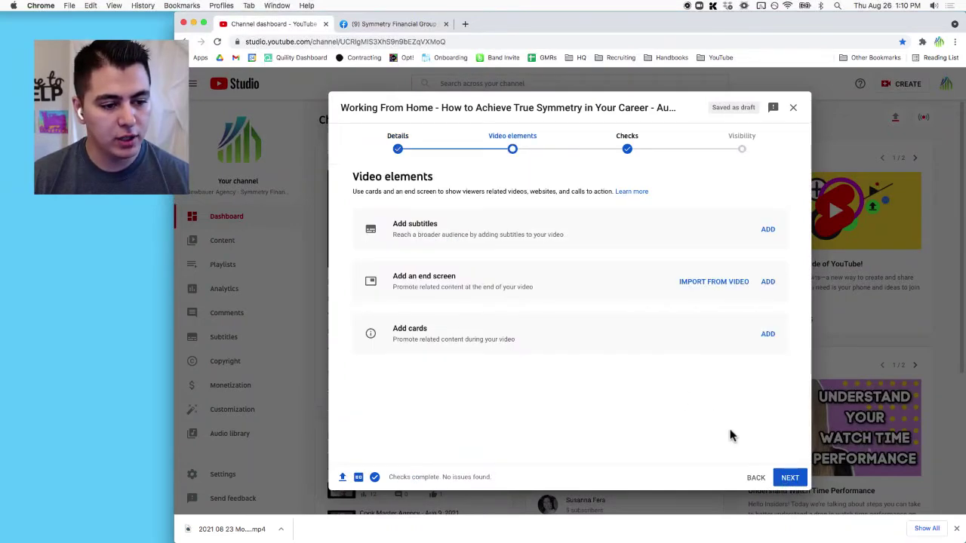
left_click(789, 476)
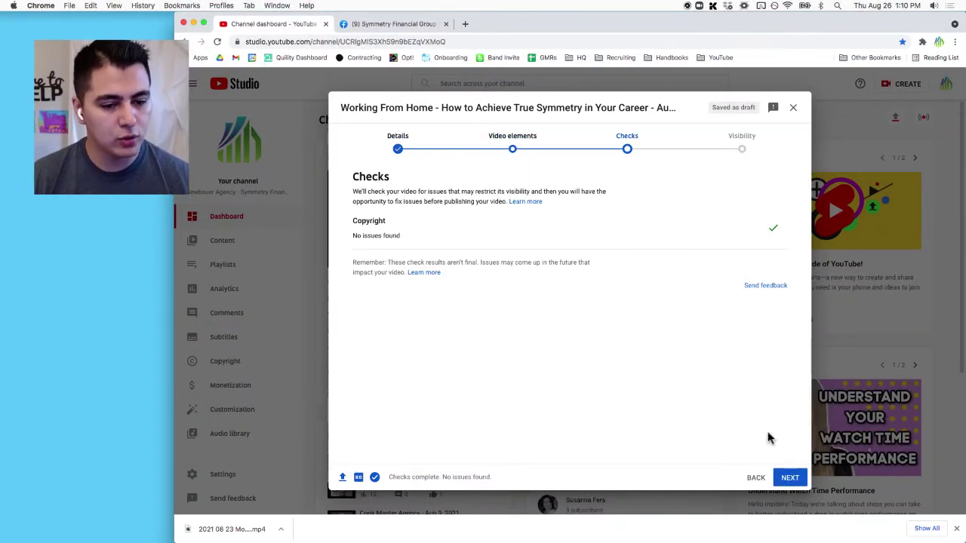
left_click(789, 477)
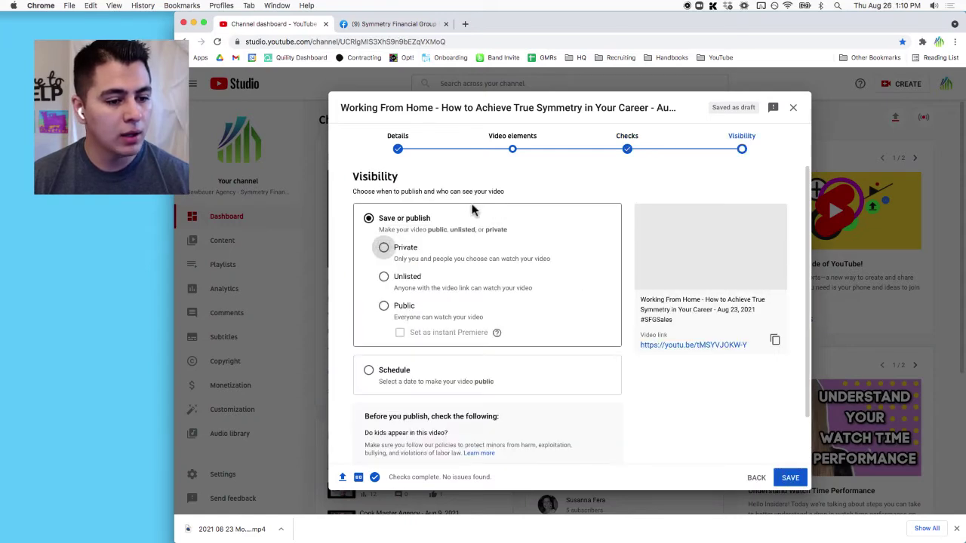
left_click(368, 370)
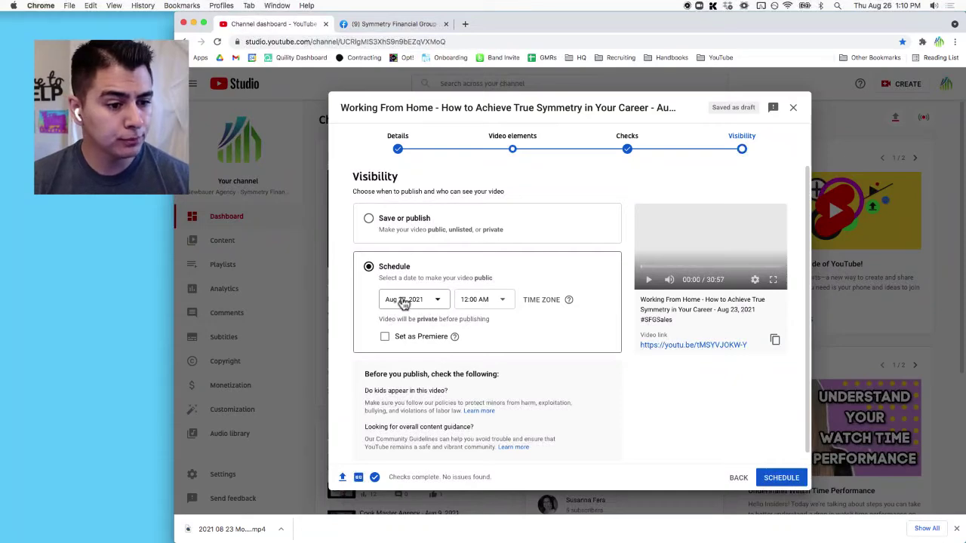
left_click(403, 302)
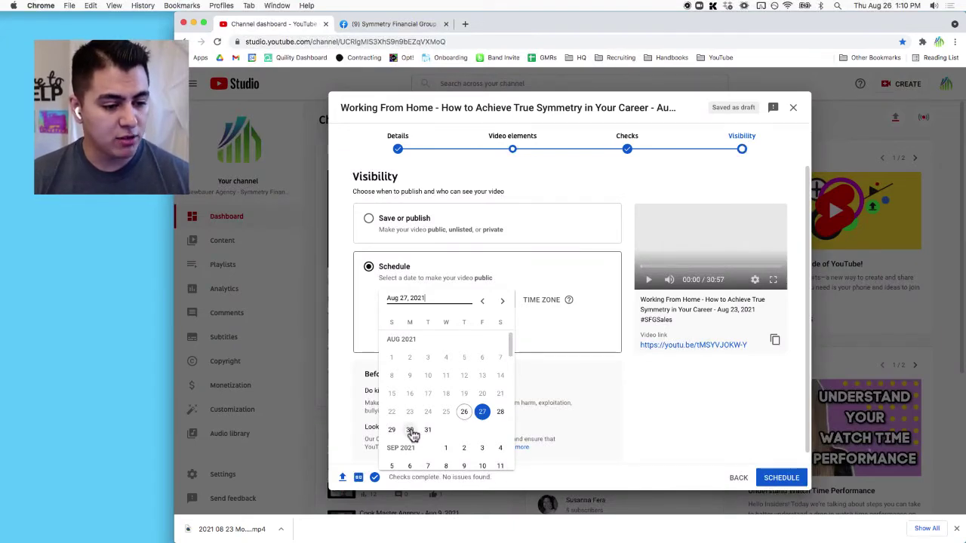
left_click(410, 432)
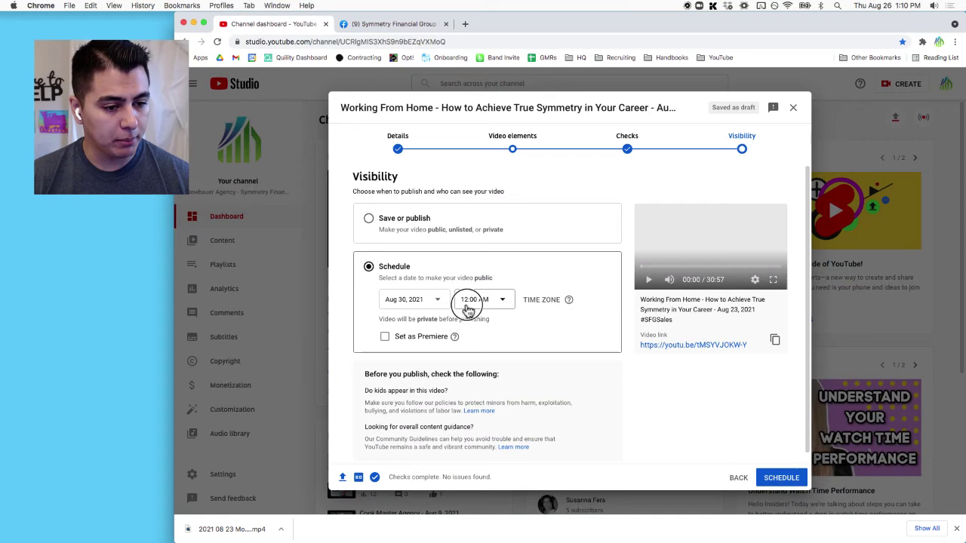
Set the scheduled publishing time to 12:00 PM in the (GMT-04:00) New York time zone
left_click(481, 315)
scroll(480, 366, "down", 10)
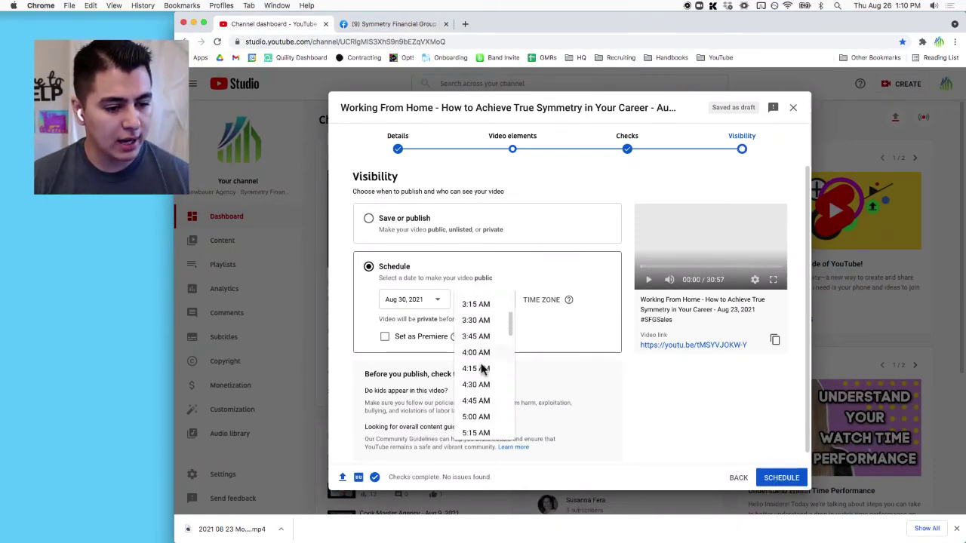
scroll(485, 370, "down", 8)
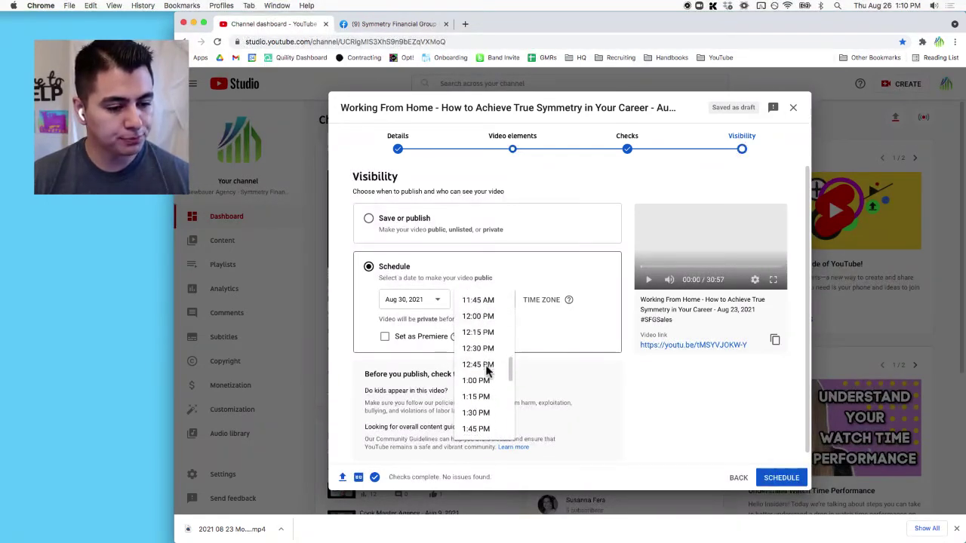
left_click(477, 316)
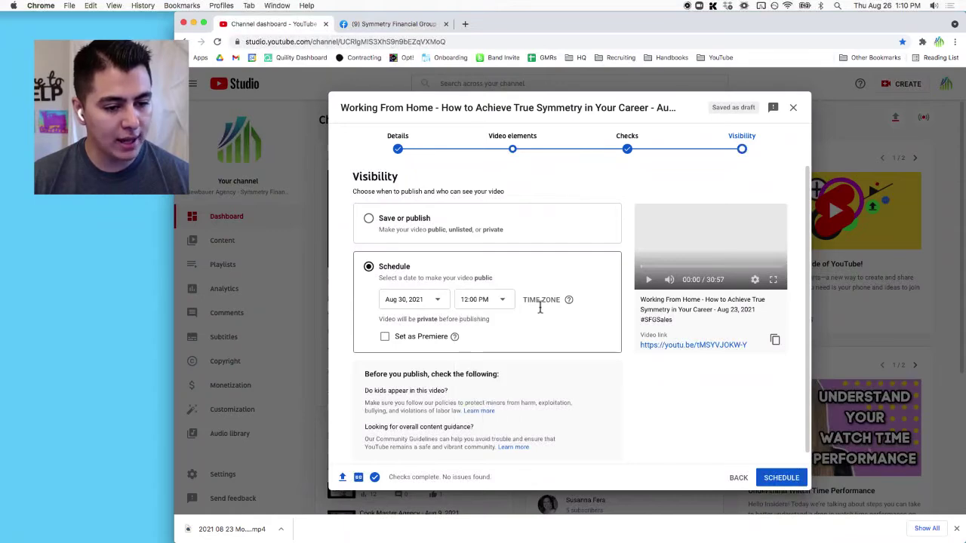
left_click(549, 303)
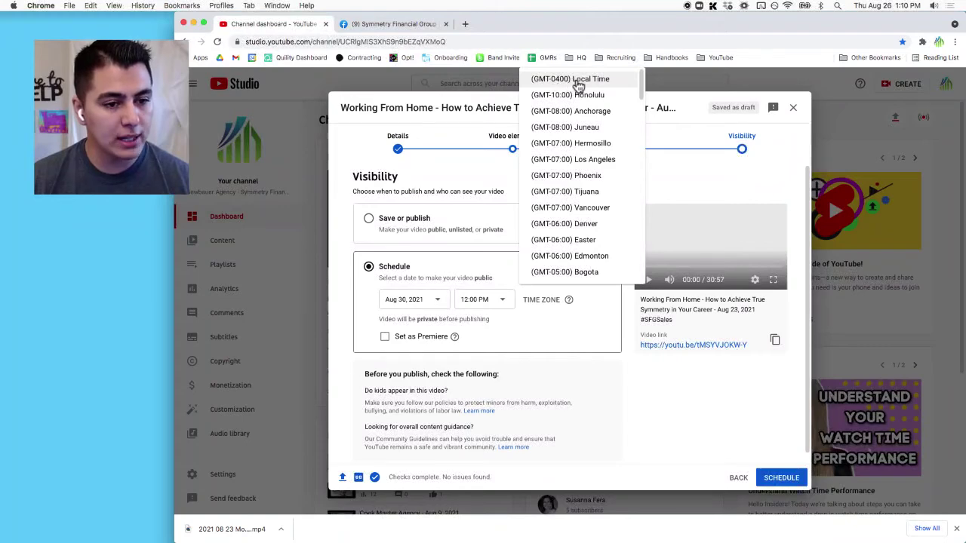
scroll(603, 222, "down", 2)
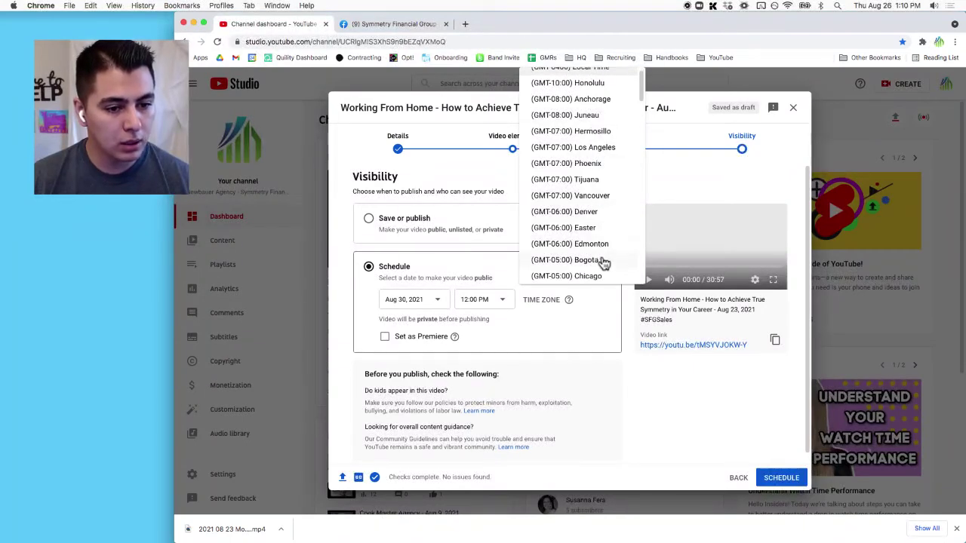
scroll(603, 241, "down", 8)
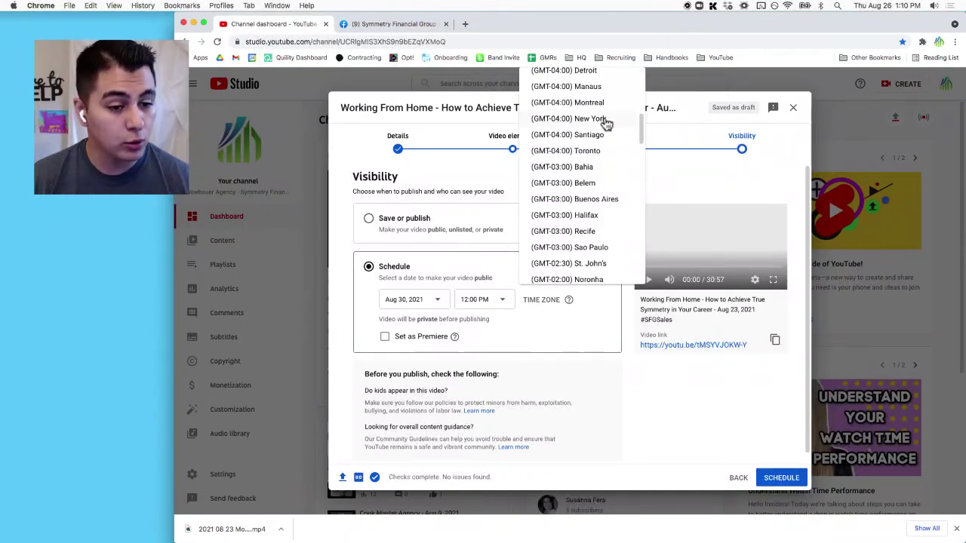
left_click(605, 119)
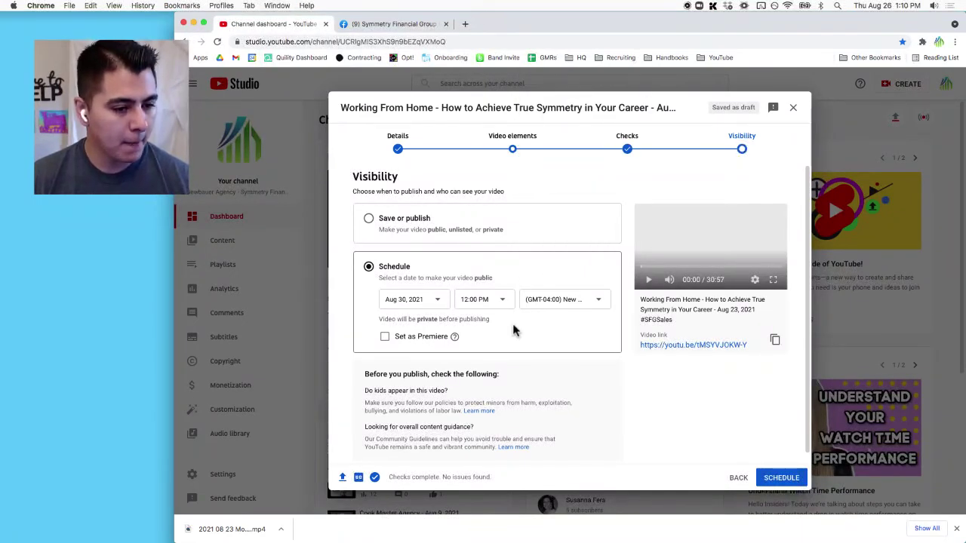
Make the scheduled video a Premiere, submit the schedule and dismiss the confirmation
left_click(386, 337)
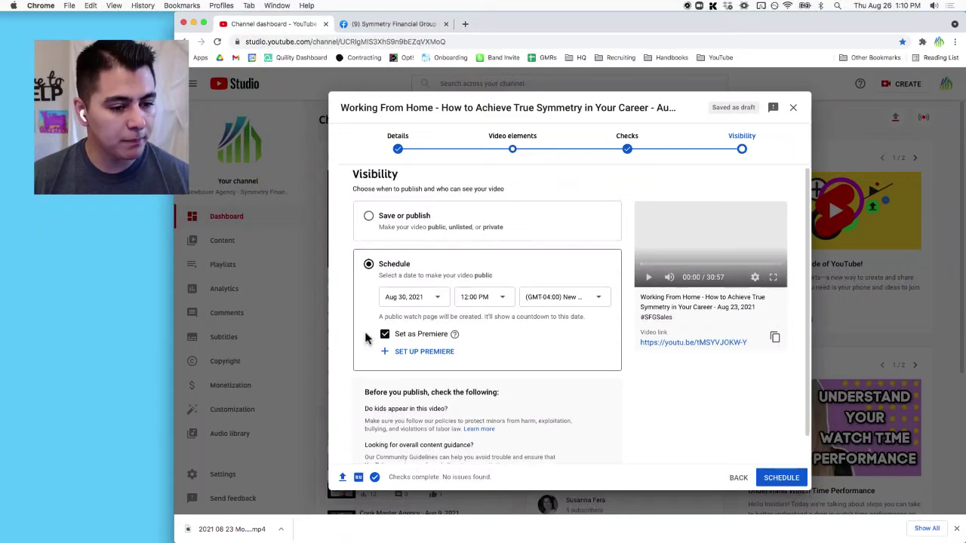
scroll(367, 338, "down", 1)
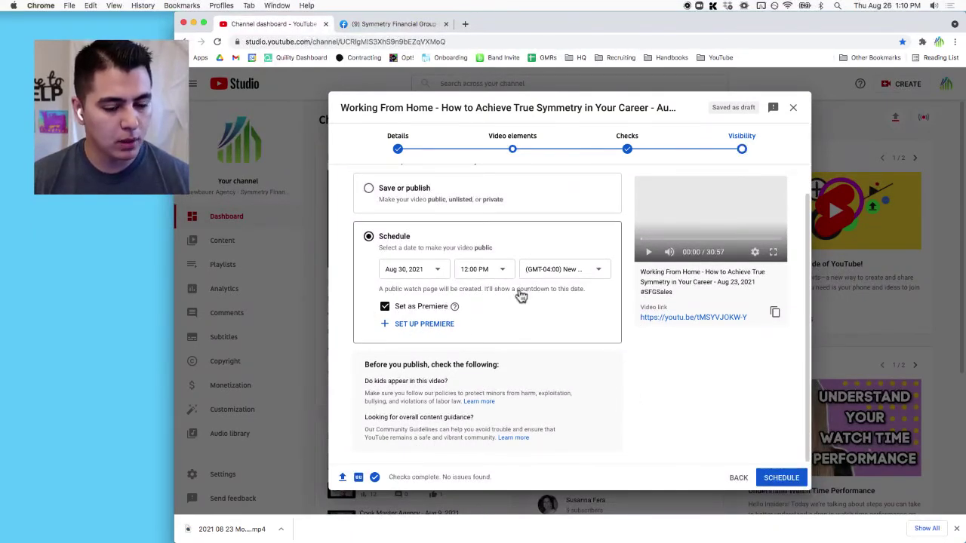
left_click(783, 478)
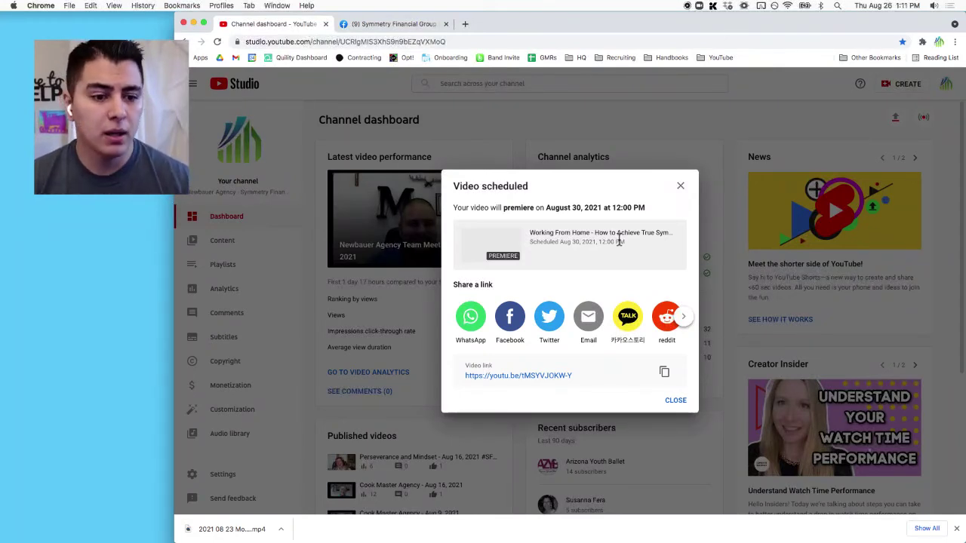
left_click(679, 186)
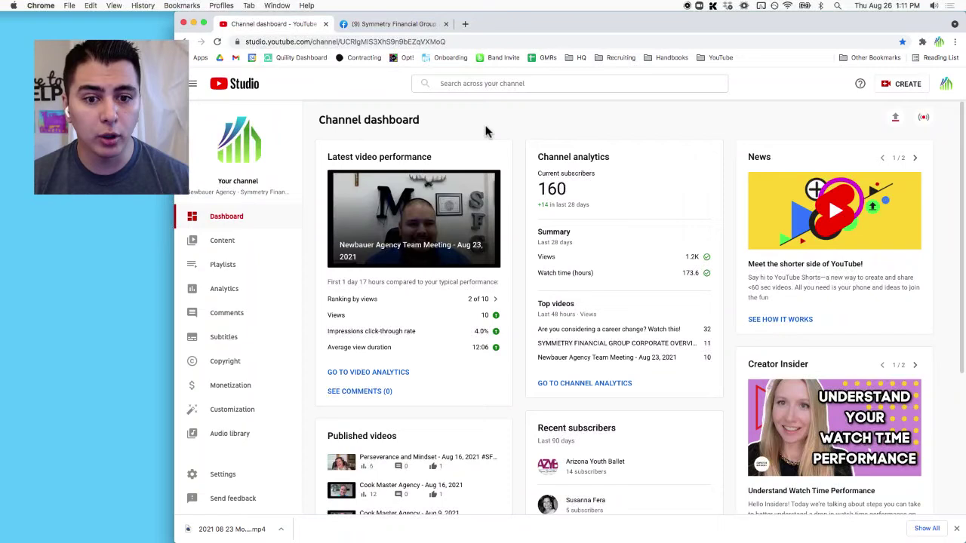
Open the channel's content list and check the visibility details of the newly scheduled video
left_click(234, 242)
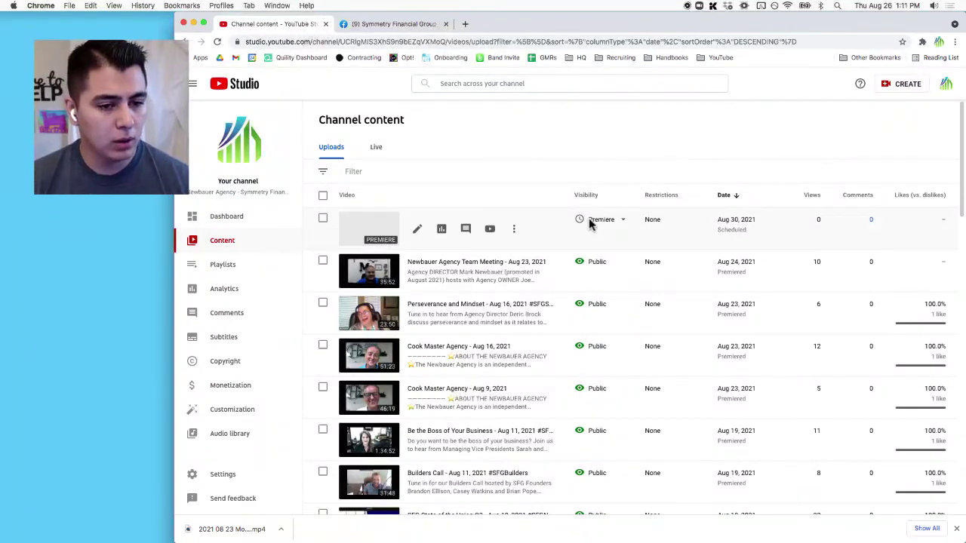
mouse_move(617, 224)
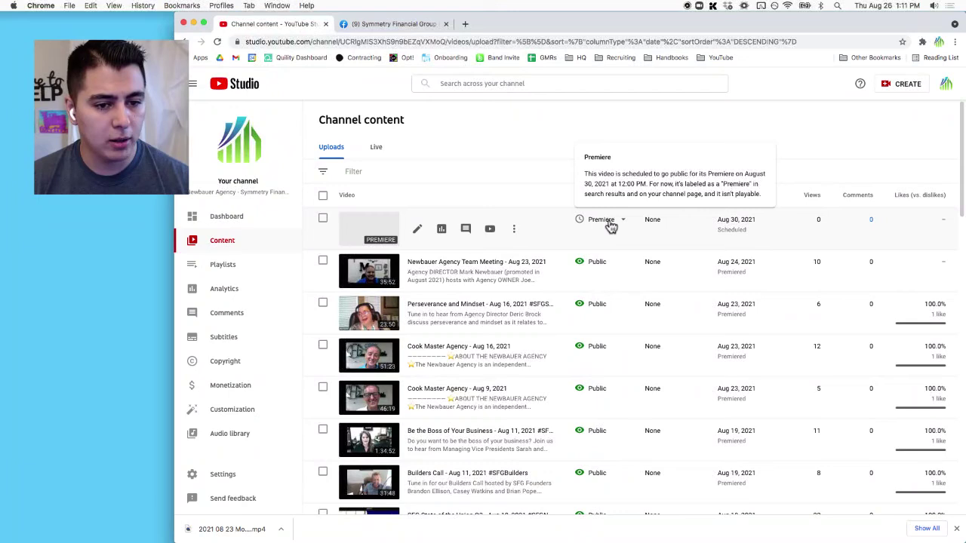